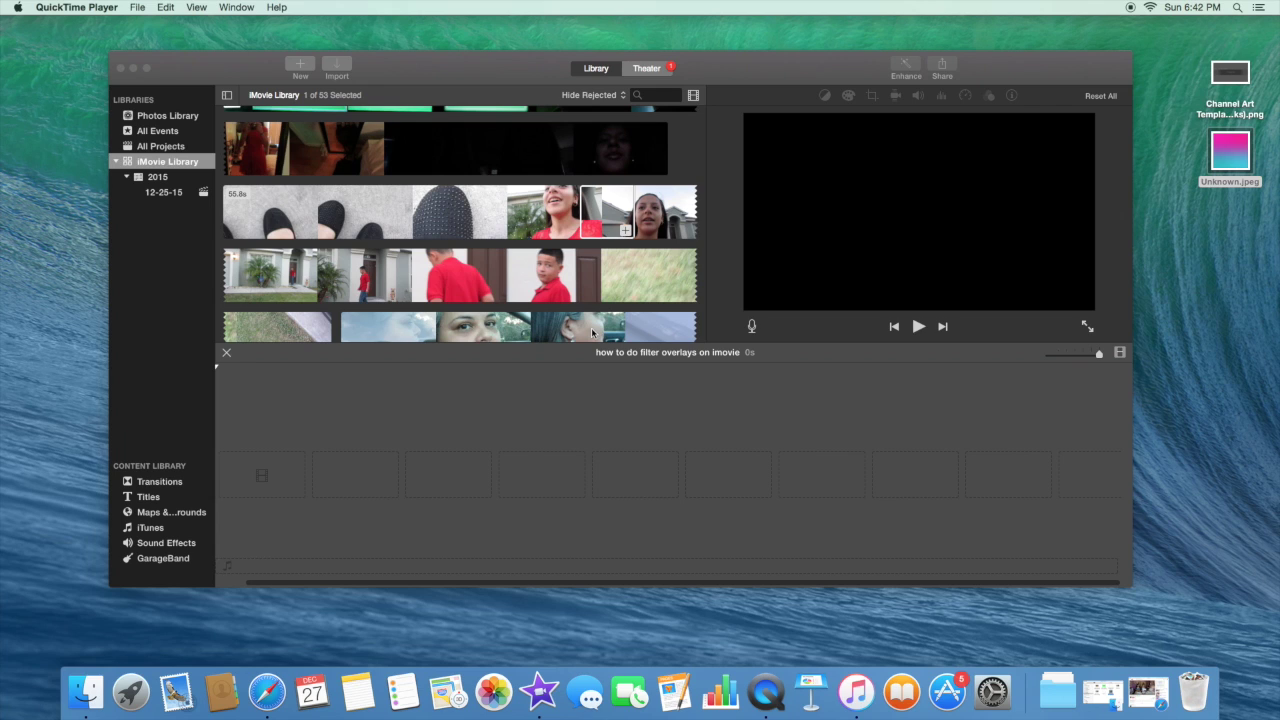
# Bring iMovie to the front and mark a short range of the girl-in-red outdoor clip
pyautogui.click(113, 62)
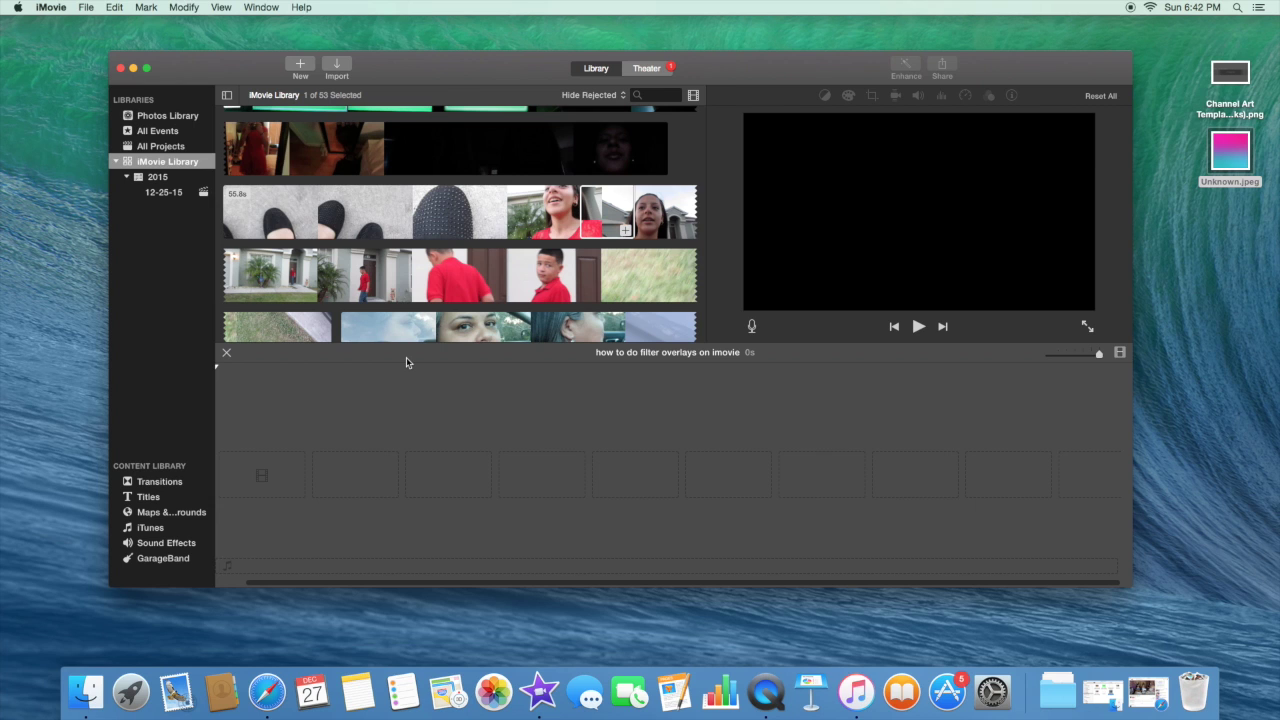
pyautogui.click(580, 216)
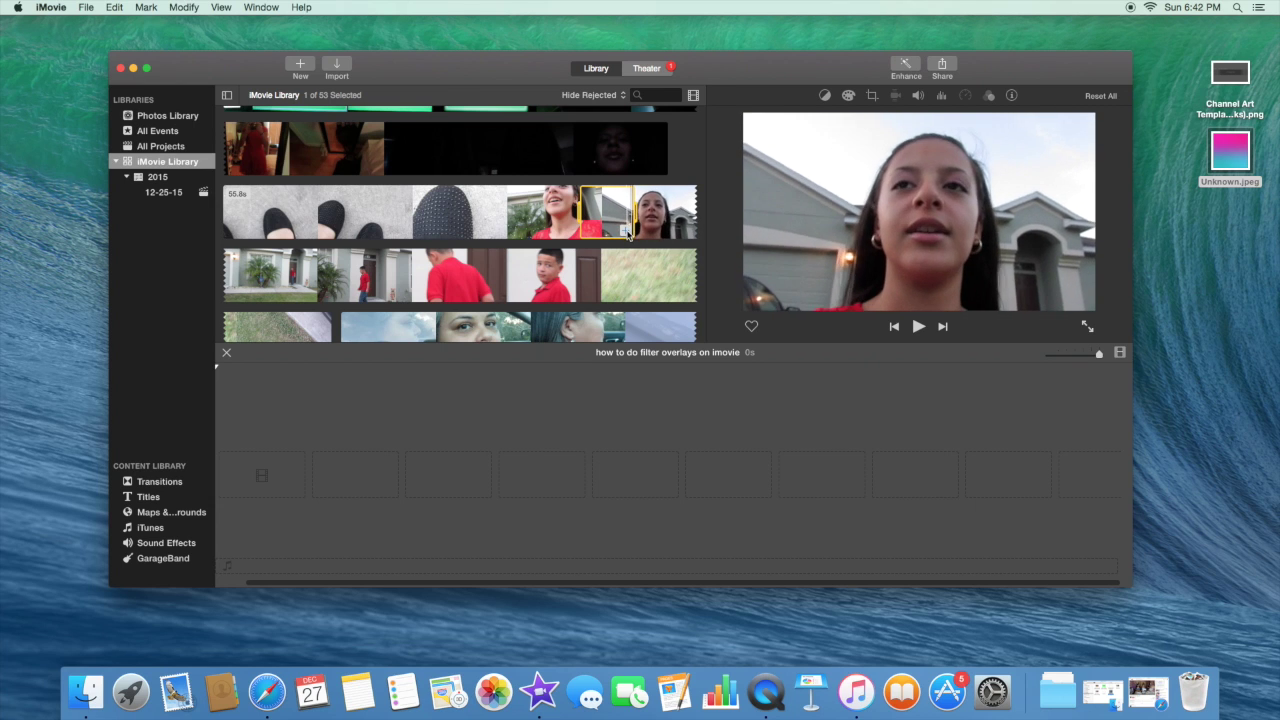
# Put the 2.9-second outdoor clip on the timeline at 0% volume, then browse the library
pyautogui.moveTo(628, 232); pyautogui.dragTo(380, 480)
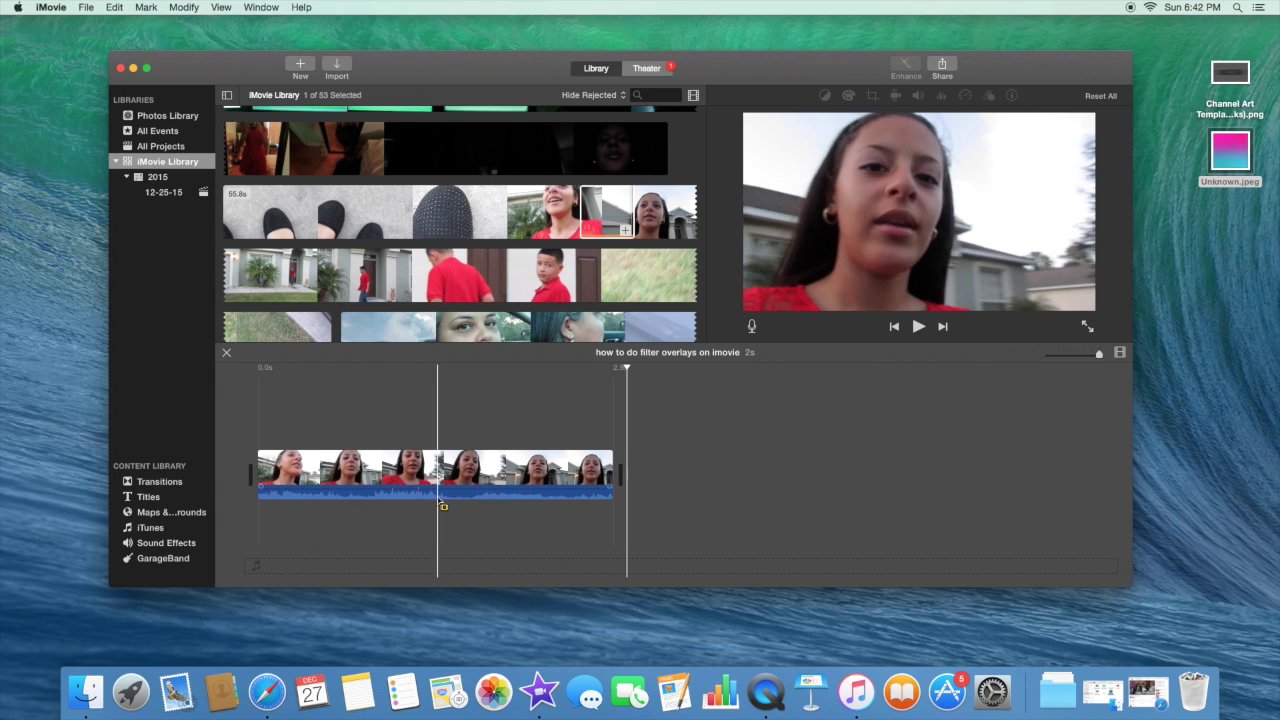
pyautogui.moveTo(437, 490); pyautogui.dragTo(429, 568)
pyautogui.scroll(-10, 417, 311)
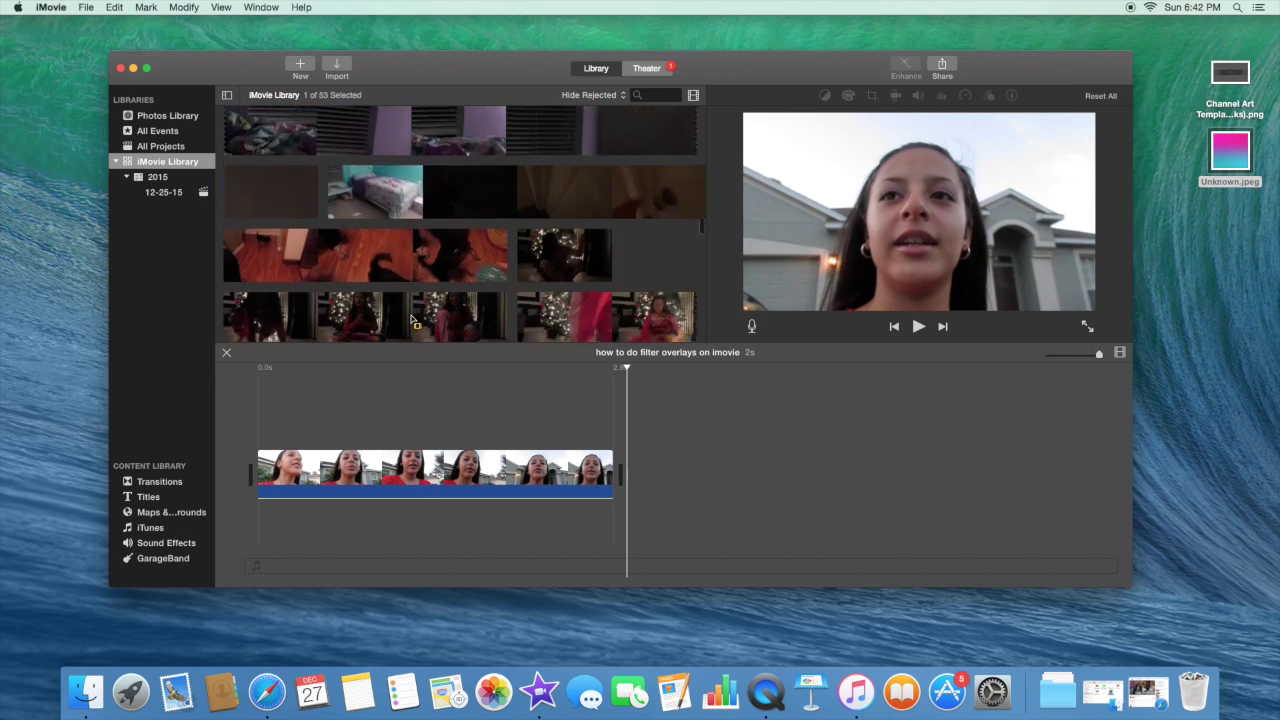
pyautogui.scroll(6, 425, 328)
pyautogui.scroll(8, 425, 328)
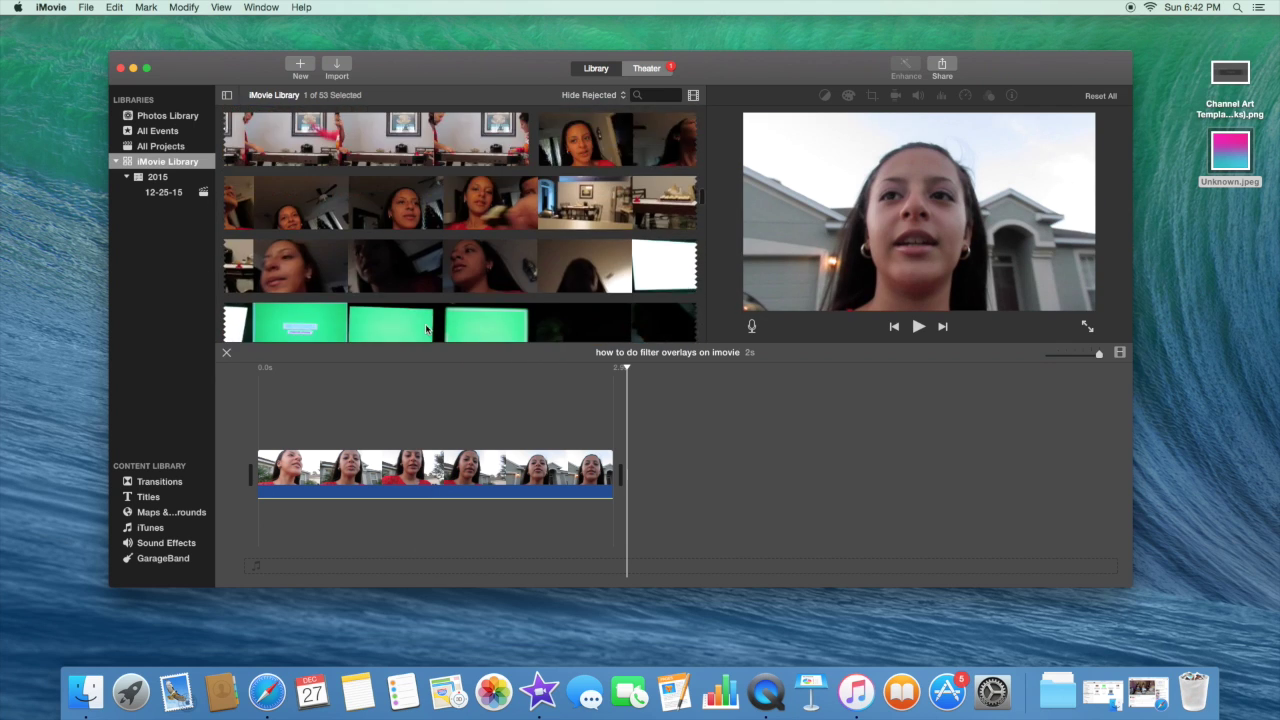
pyautogui.scroll(10, 425, 333)
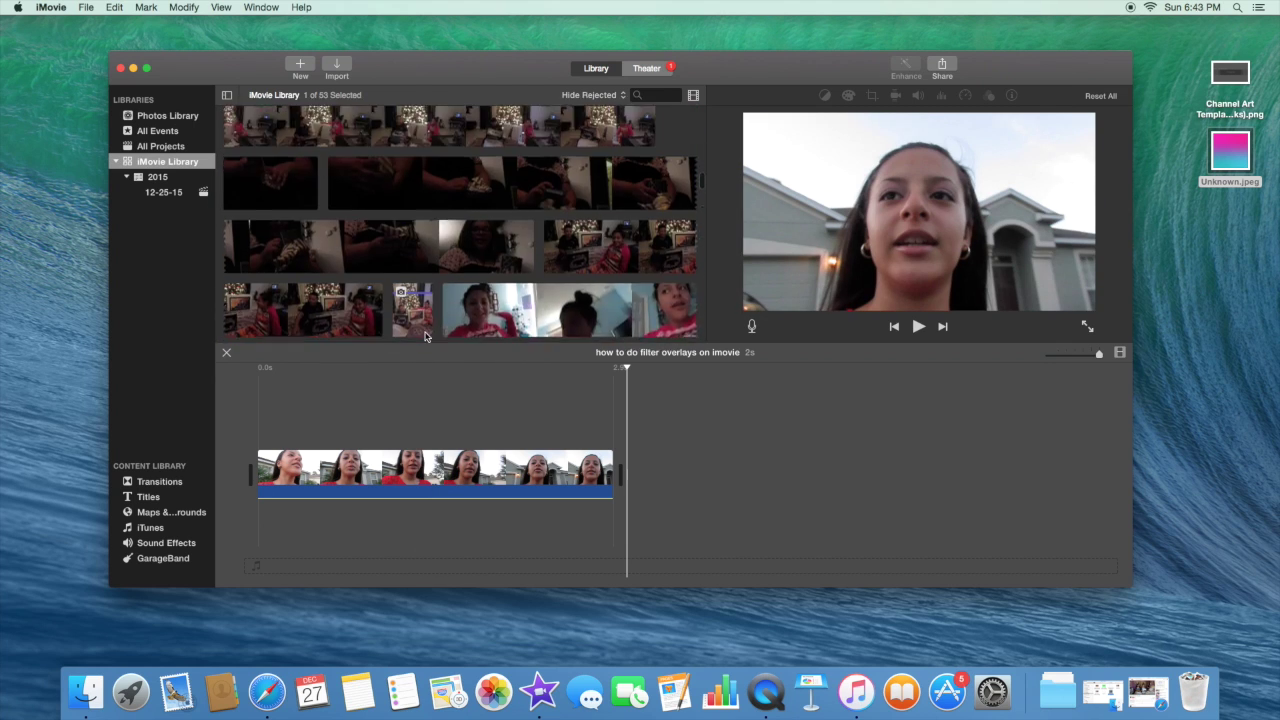
pyautogui.scroll(-5, 421, 333)
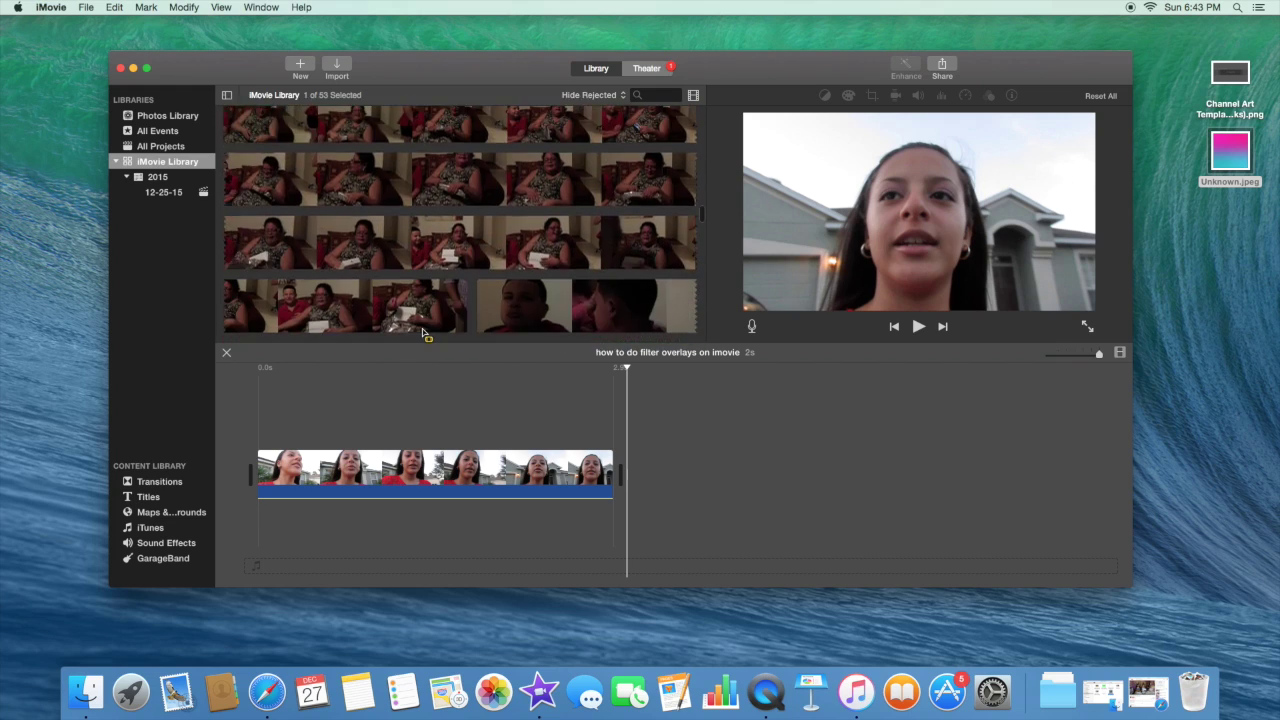
pyautogui.scroll(5, 424, 336)
pyautogui.scroll(-10, 424, 336)
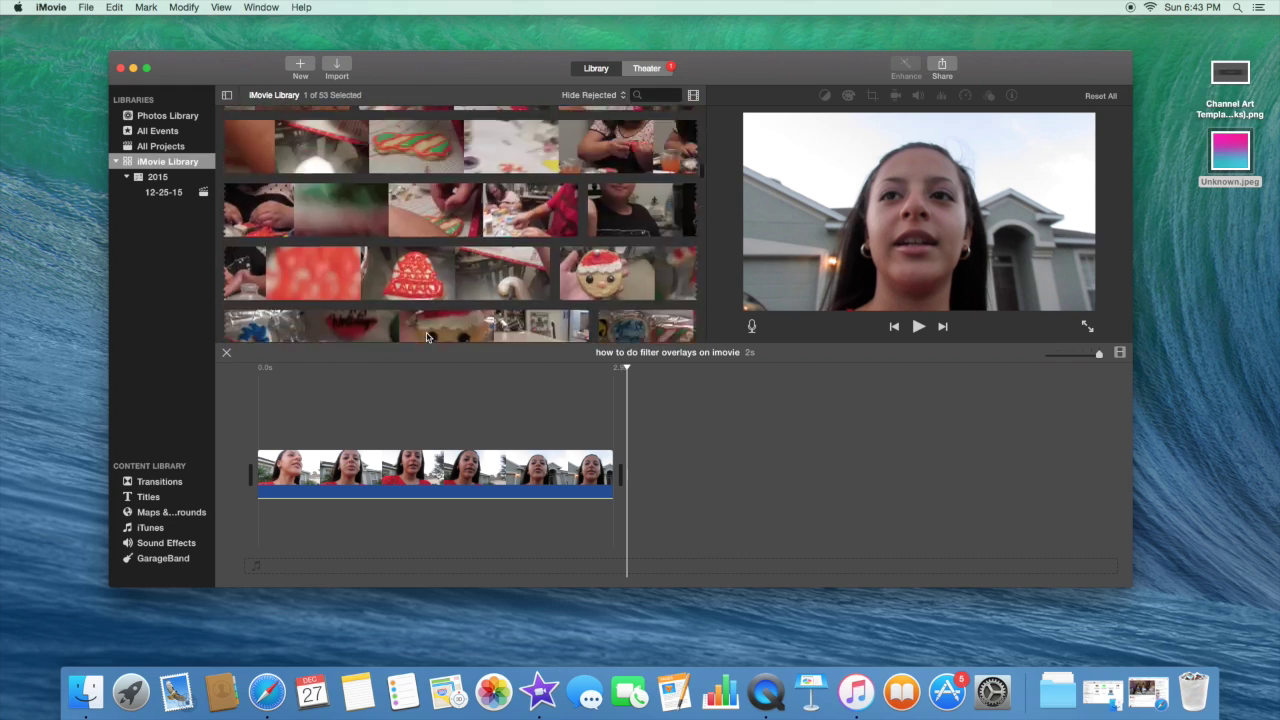
pyautogui.scroll(-8, 428, 333)
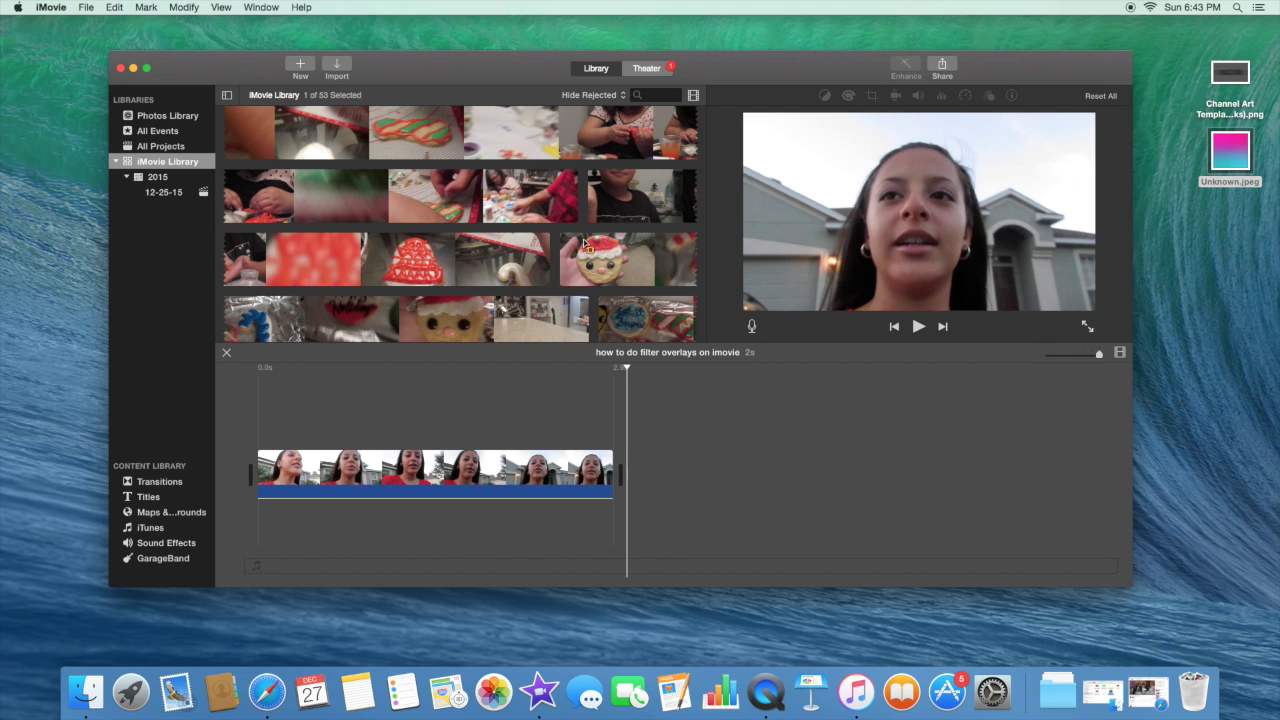
pyautogui.scroll(10, 589, 258)
pyautogui.scroll(10, 589, 258)
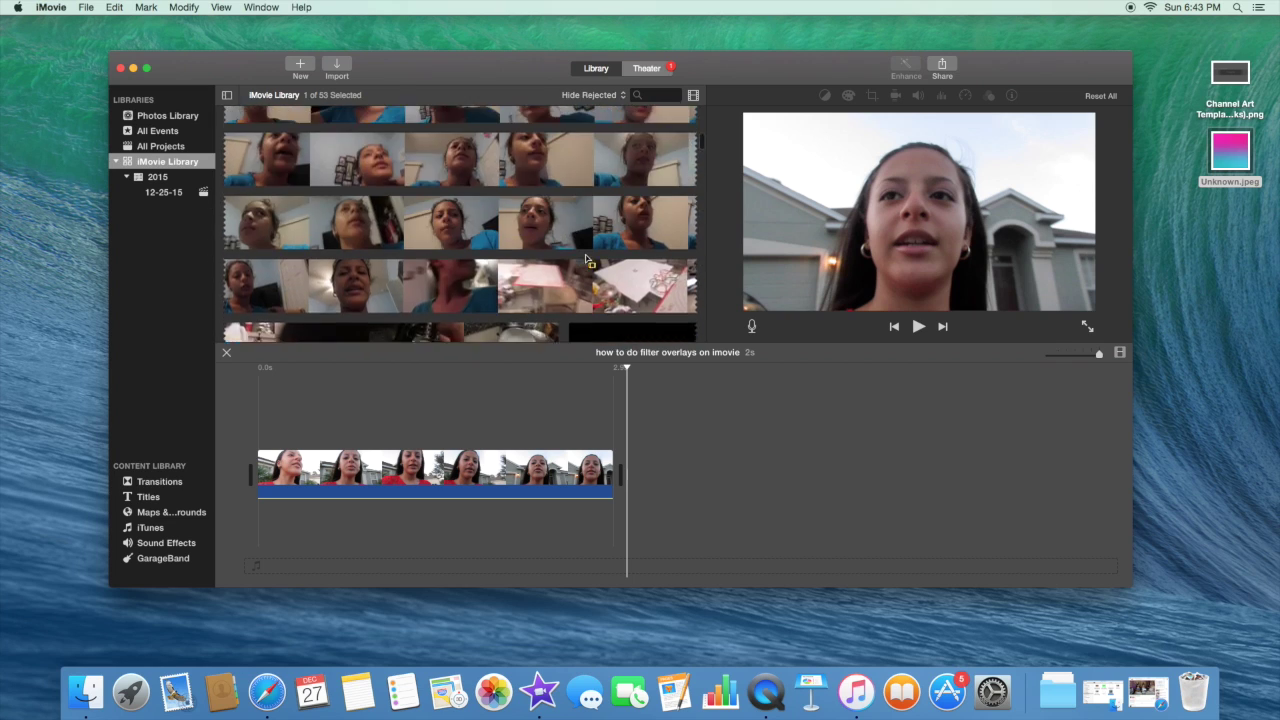
pyautogui.scroll(5, 589, 270)
pyautogui.scroll(-10, 580, 290)
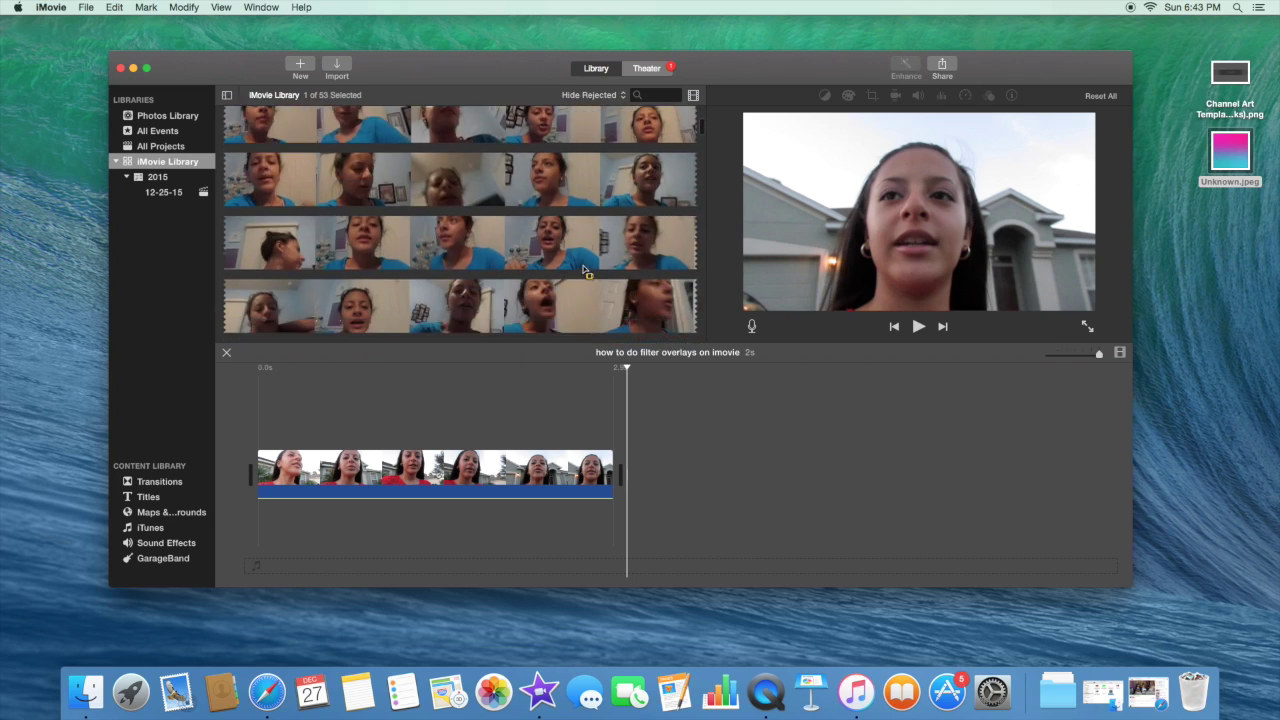
pyautogui.scroll(-15, 576, 300)
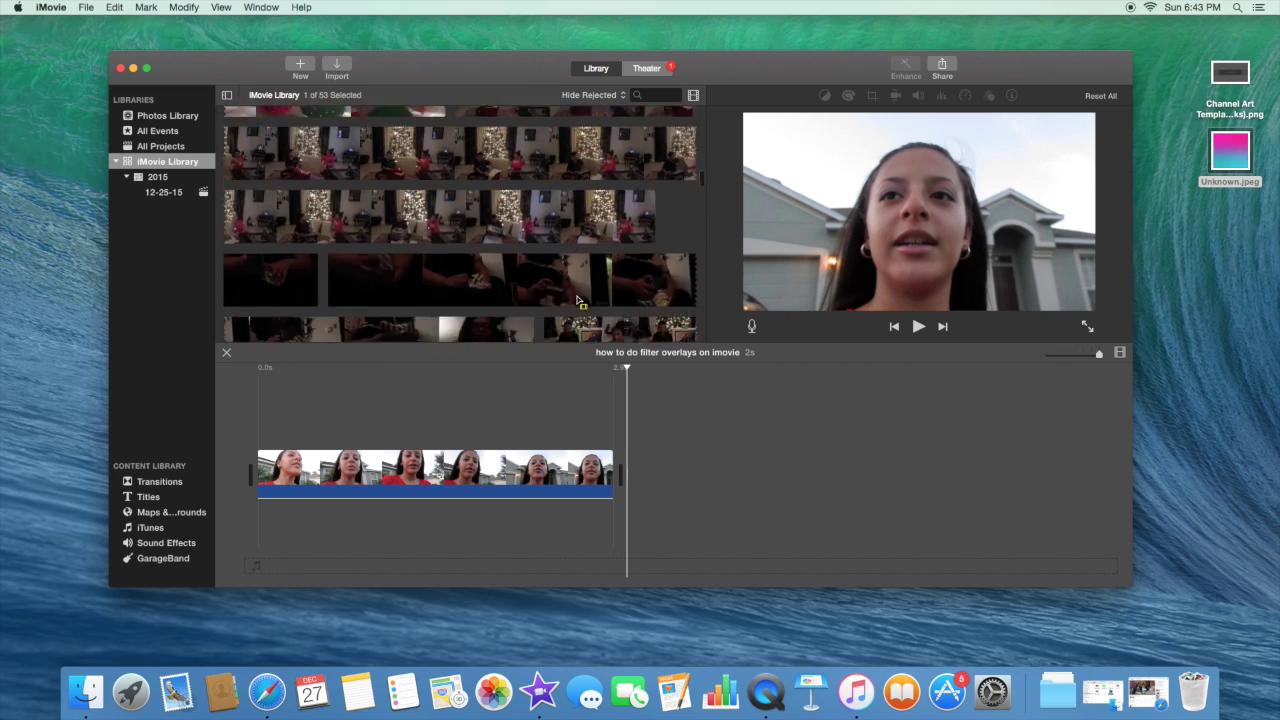
pyautogui.scroll(-15, 577, 293)
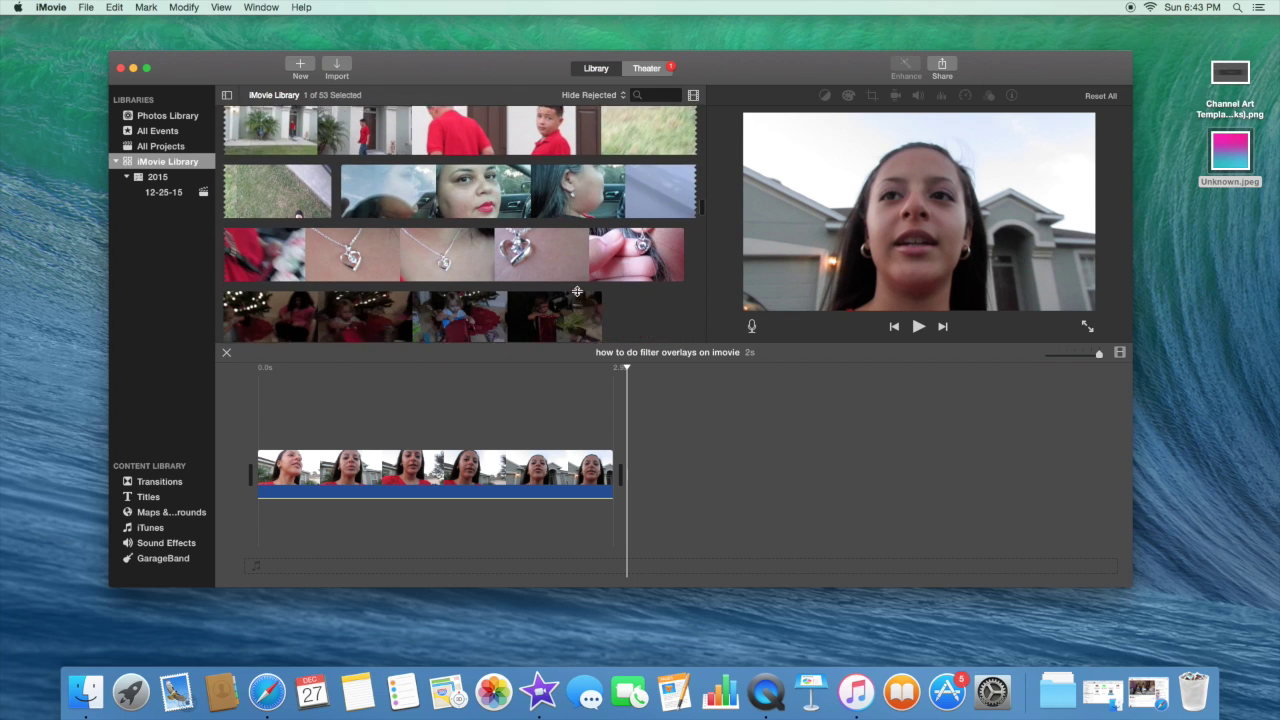
pyautogui.click(578, 292)
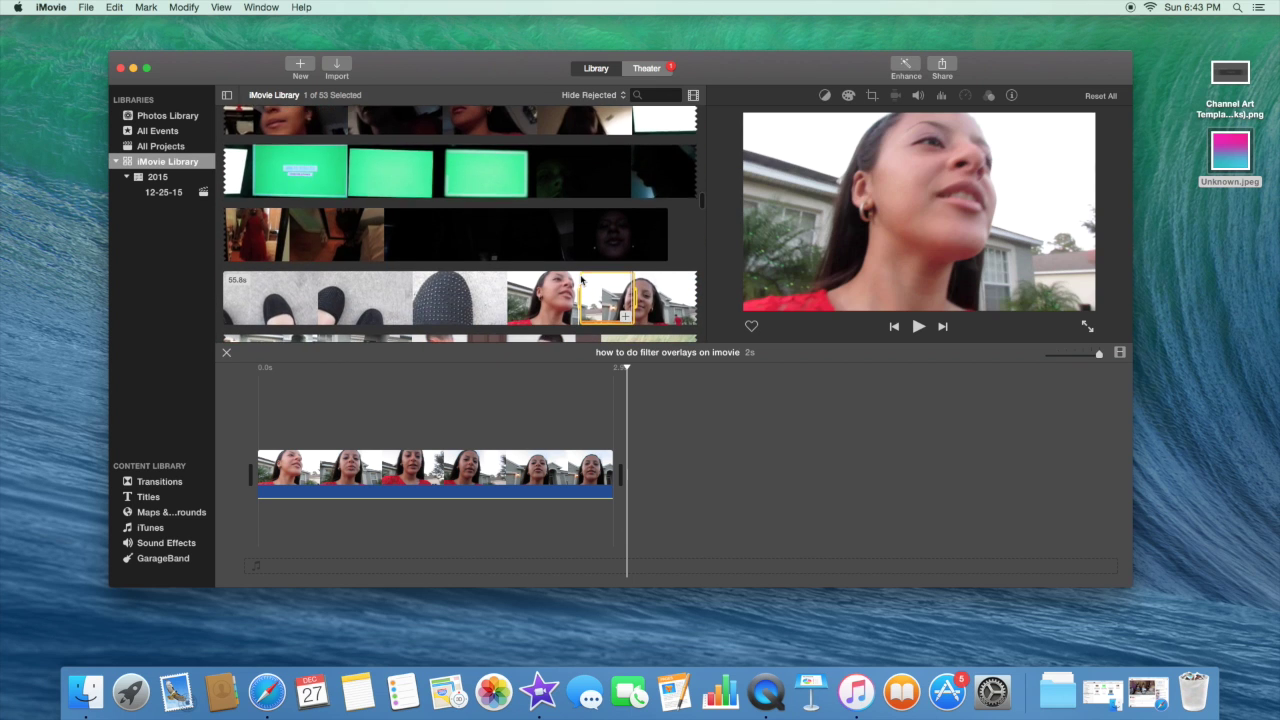
pyautogui.scroll(-3, 581, 285)
pyautogui.click(512, 183)
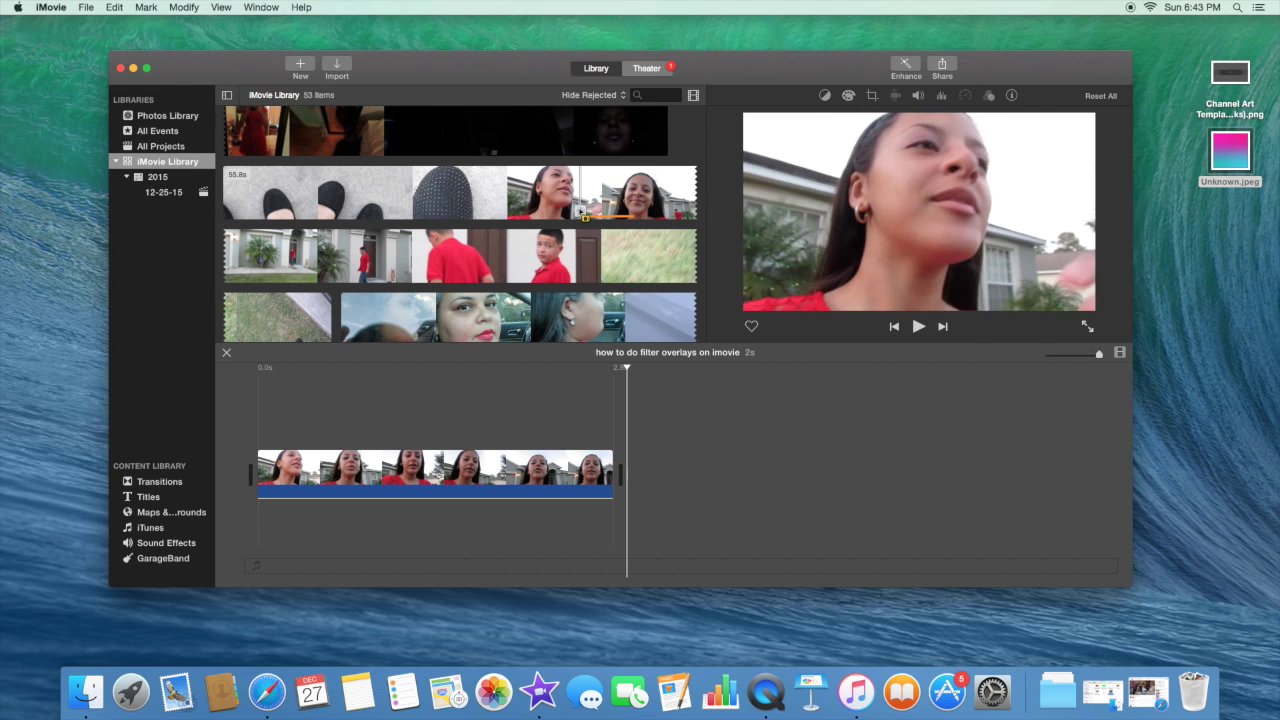
pyautogui.click(581, 205)
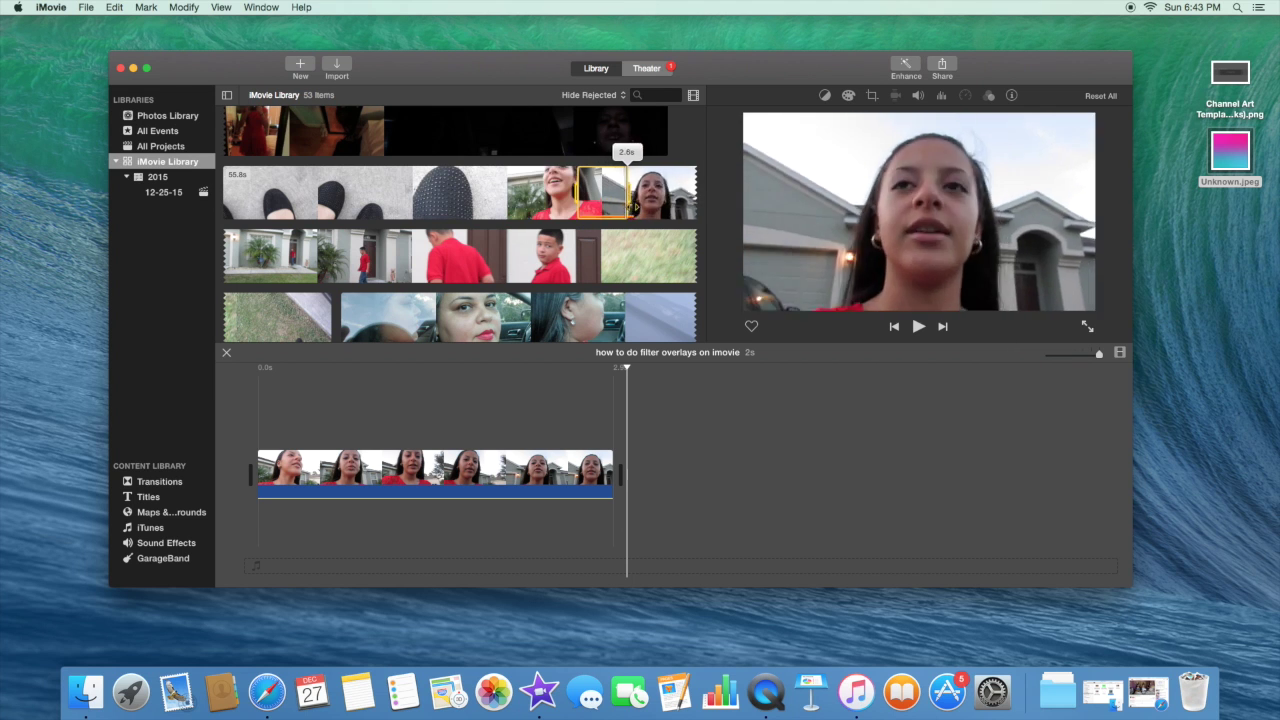
pyautogui.click(652, 250)
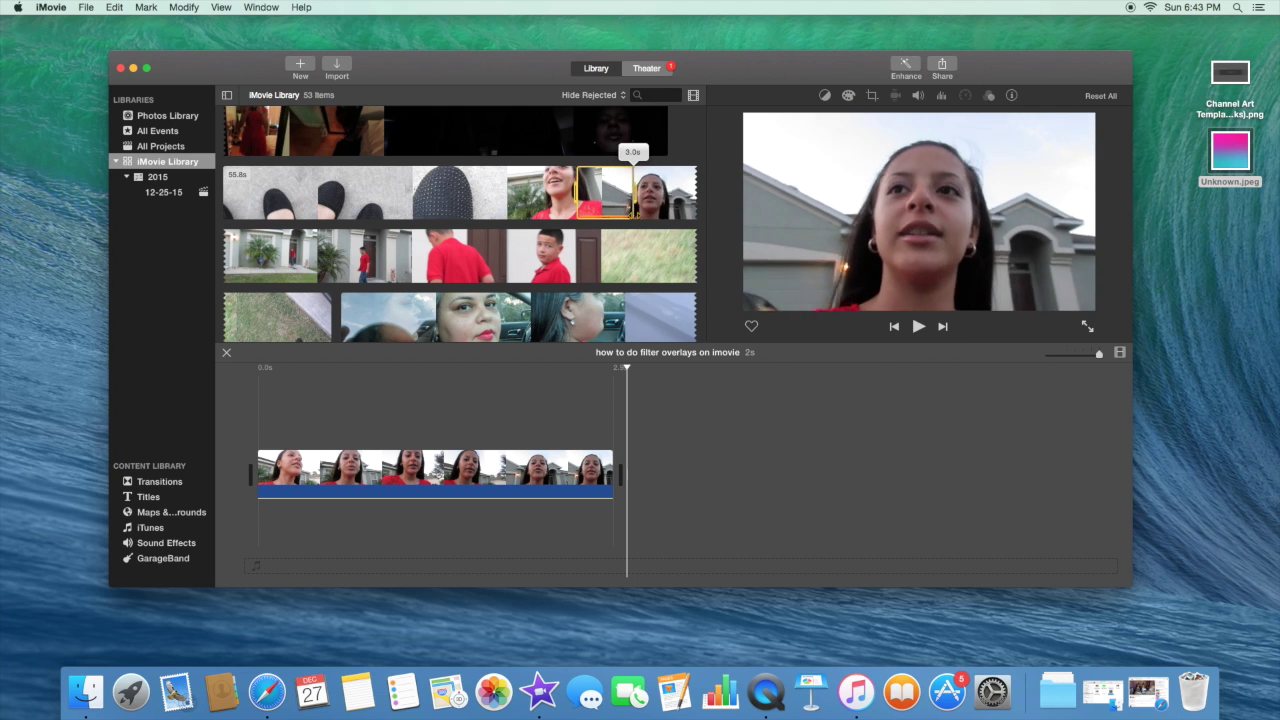
pyautogui.click(630, 180)
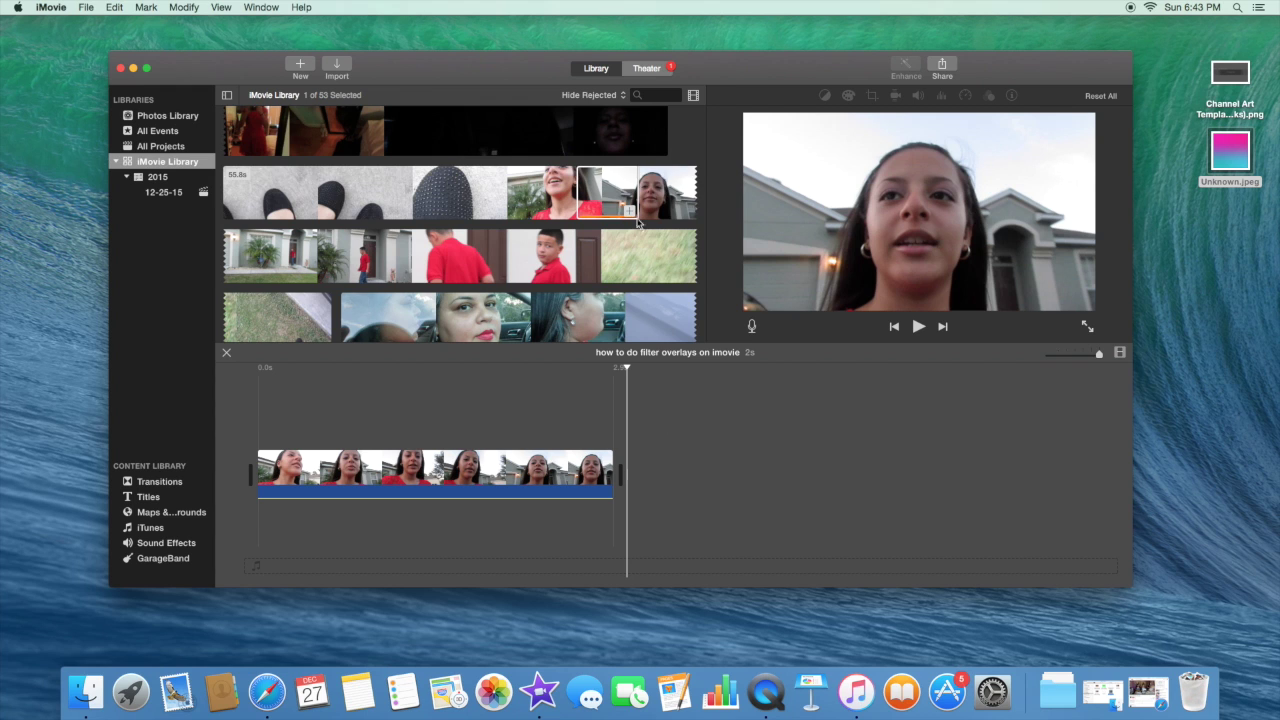
pyautogui.click(421, 460)
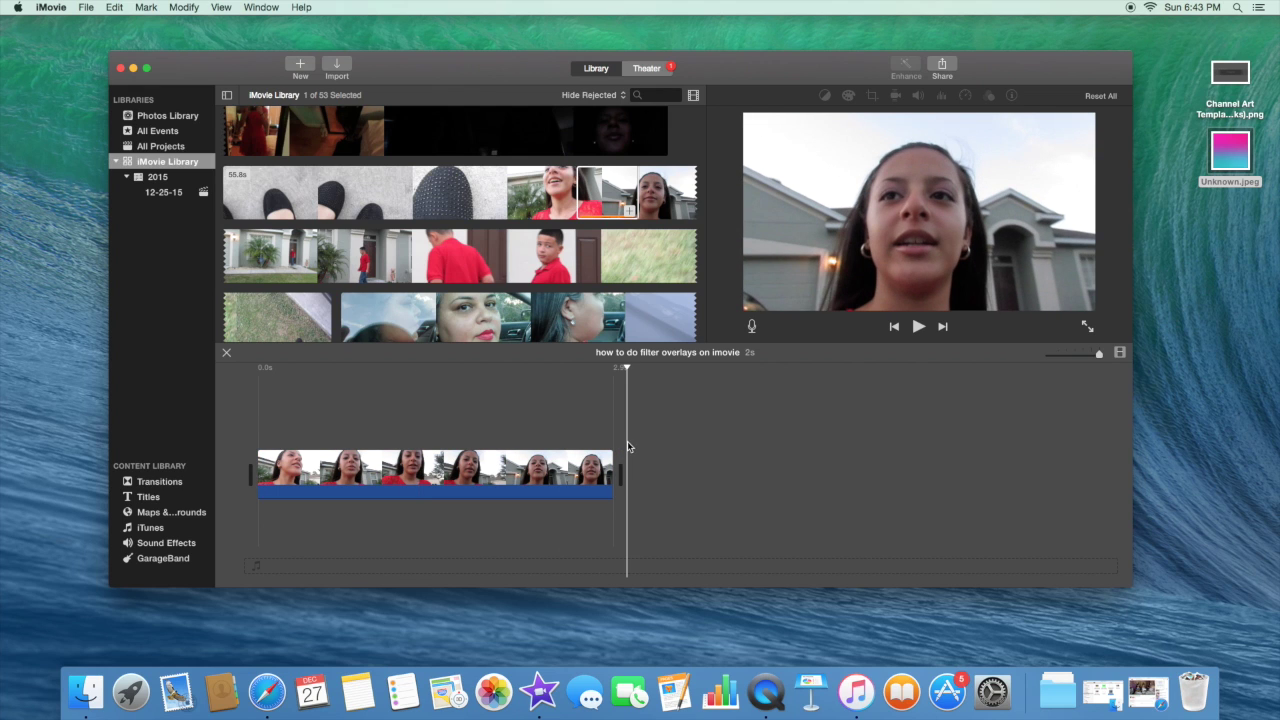
# Paste a second copy after the first clip, making the project about 5.8 seconds, and play it
pyautogui.press('super+v')
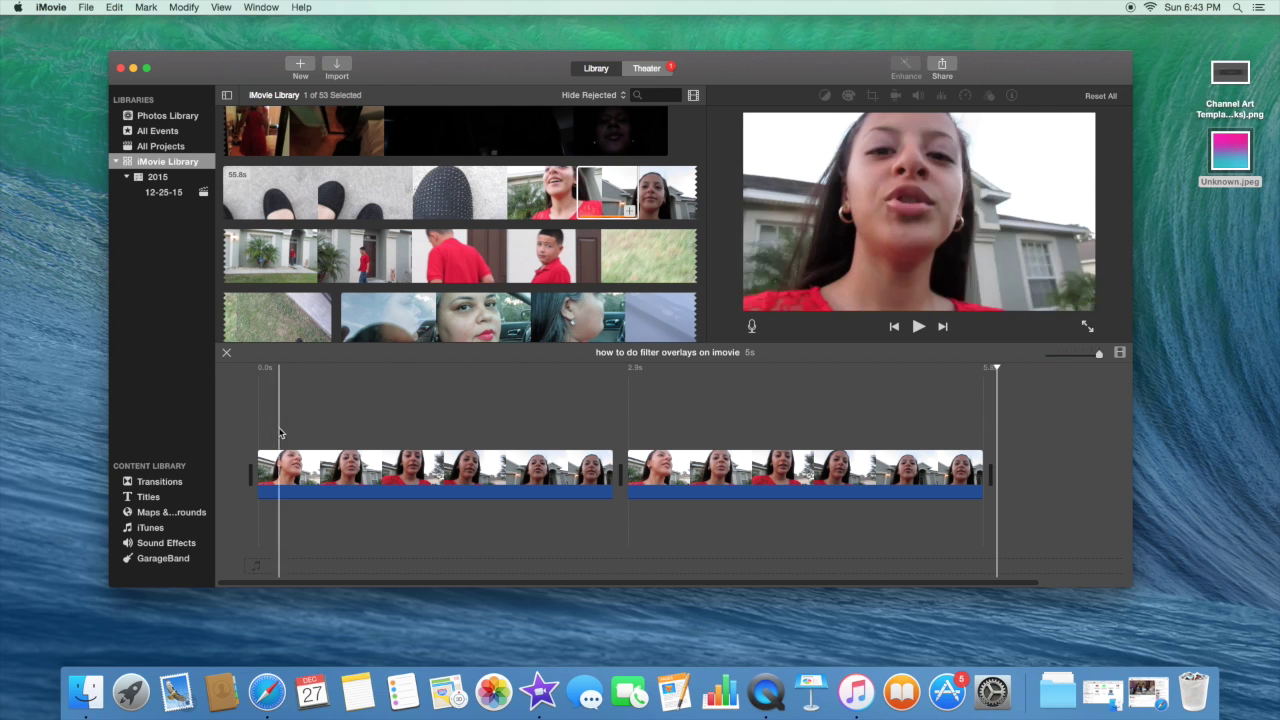
pyautogui.press('space')
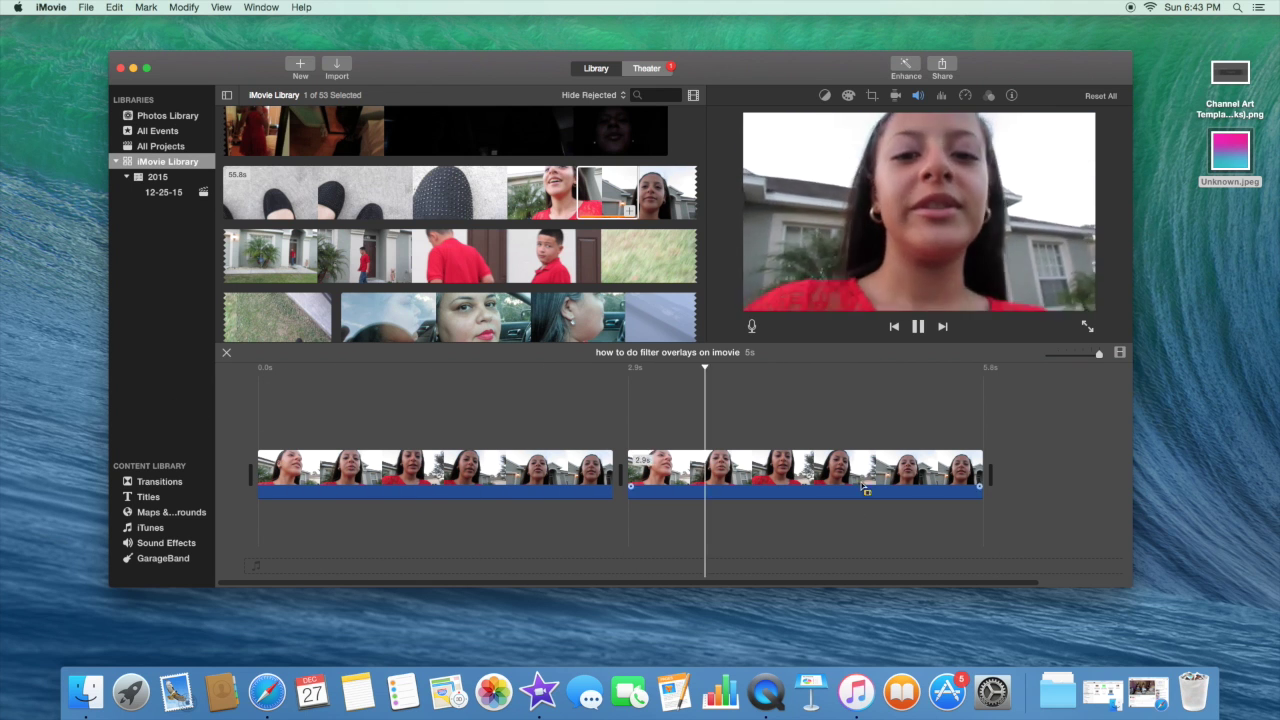
pyautogui.click(784, 475)
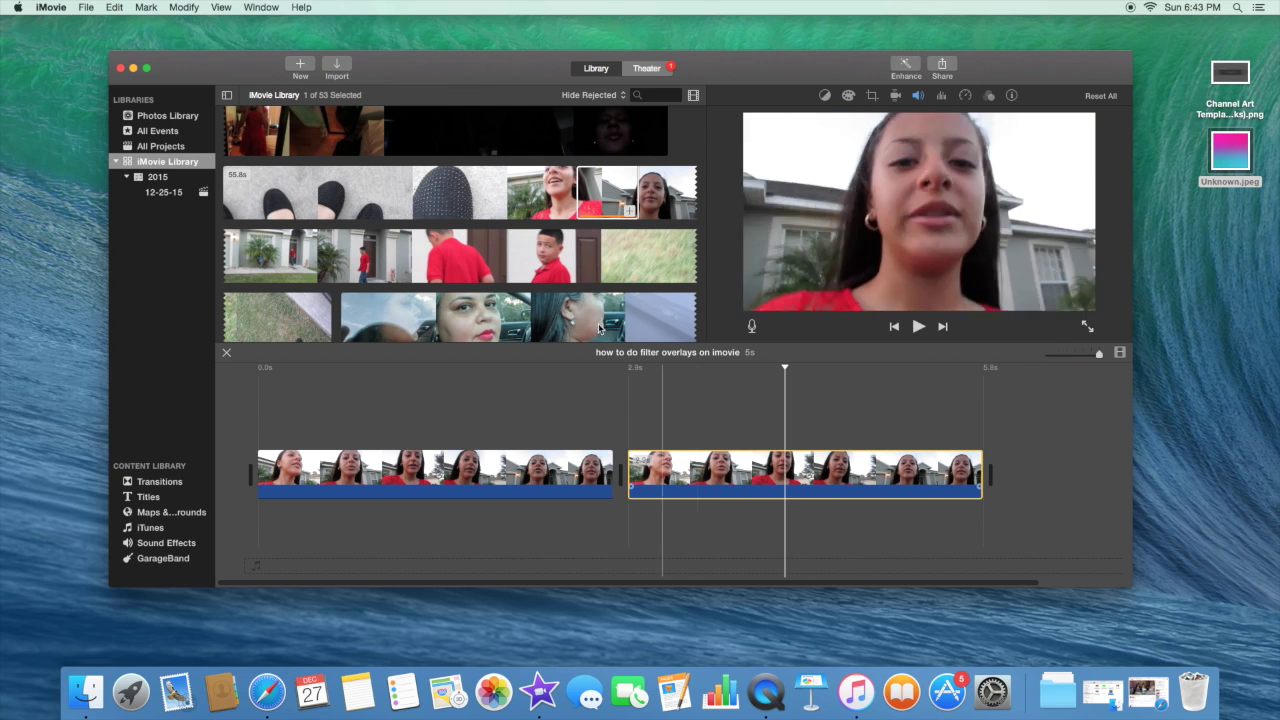
pyautogui.click(484, 380)
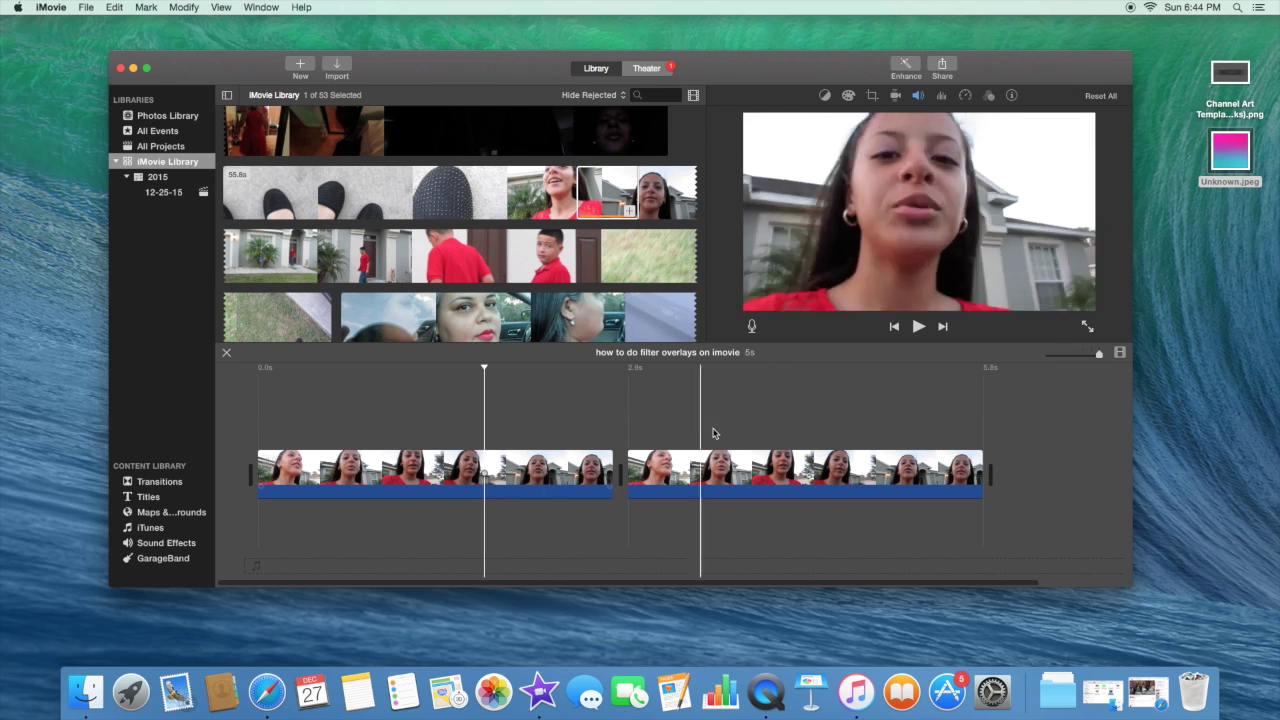
# Stack the copied clip above the original as a Cutaway overlay and select it
pyautogui.moveTo(697, 470); pyautogui.dragTo(314, 410)
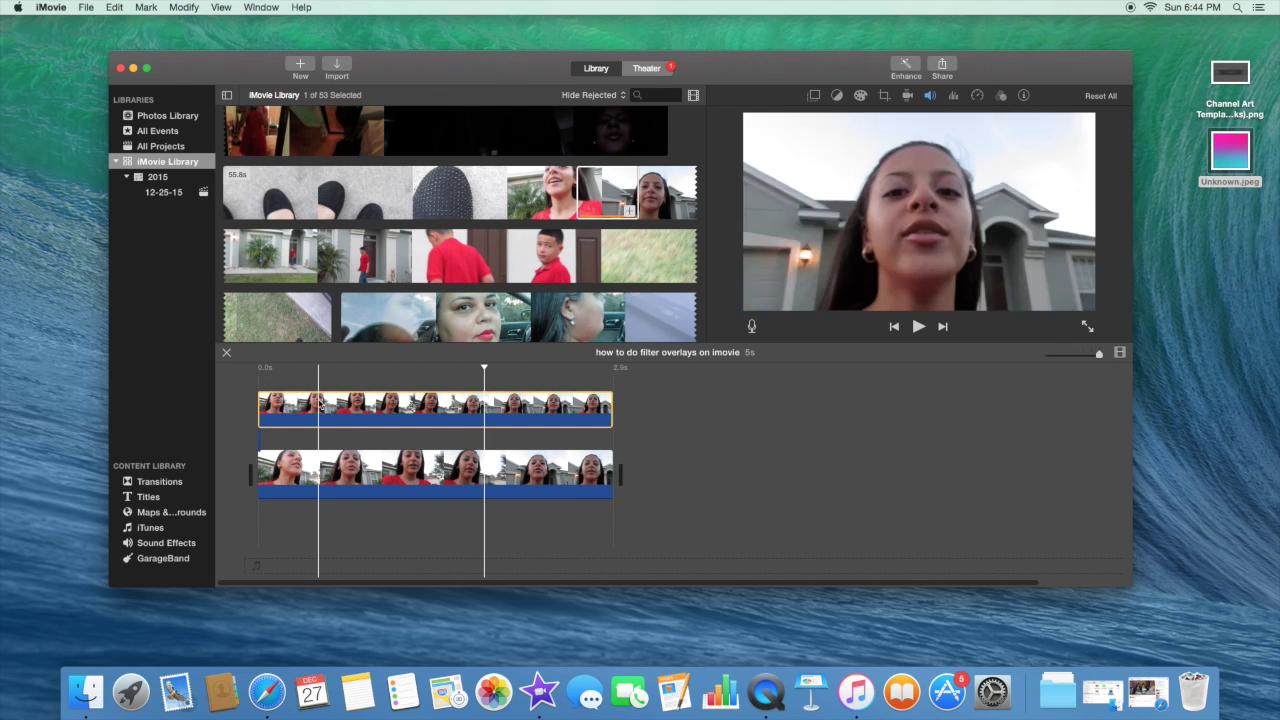
pyautogui.click(389, 421)
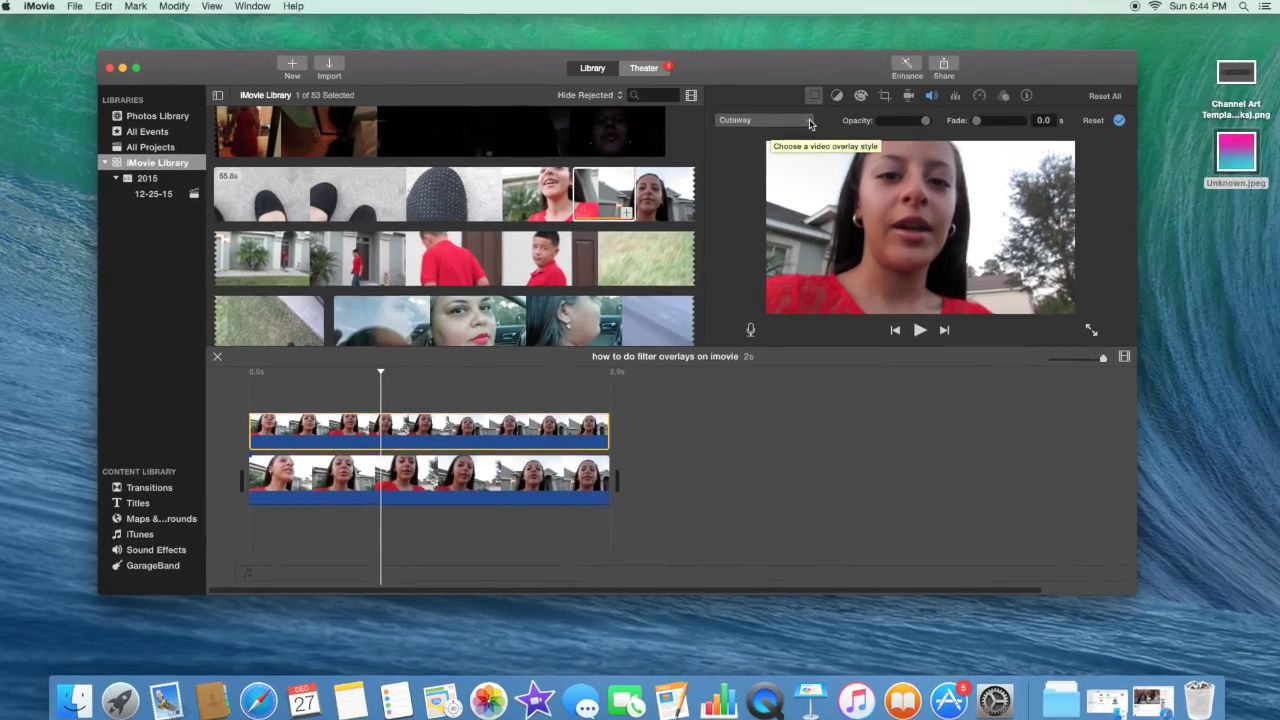
# Switch the overlay style to Side by Side and preview the project from the start
pyautogui.click(808, 121)
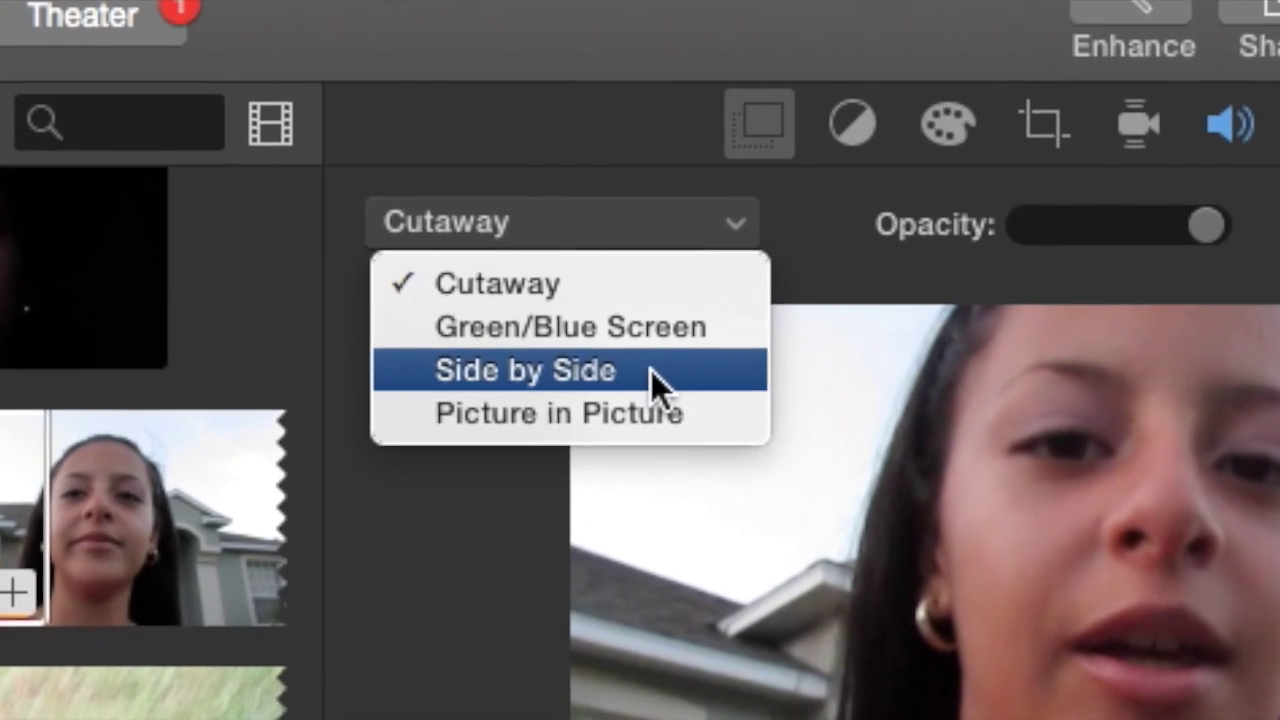
pyautogui.click(680, 329)
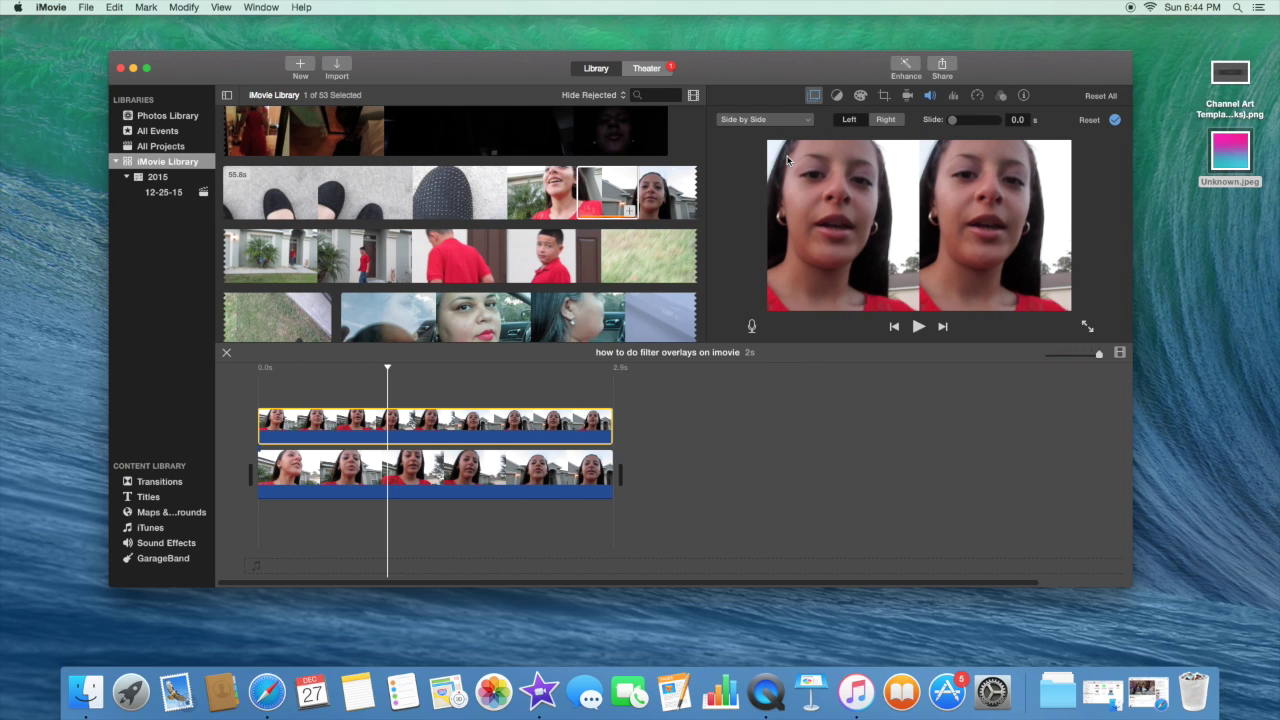
pyautogui.click(240, 404)
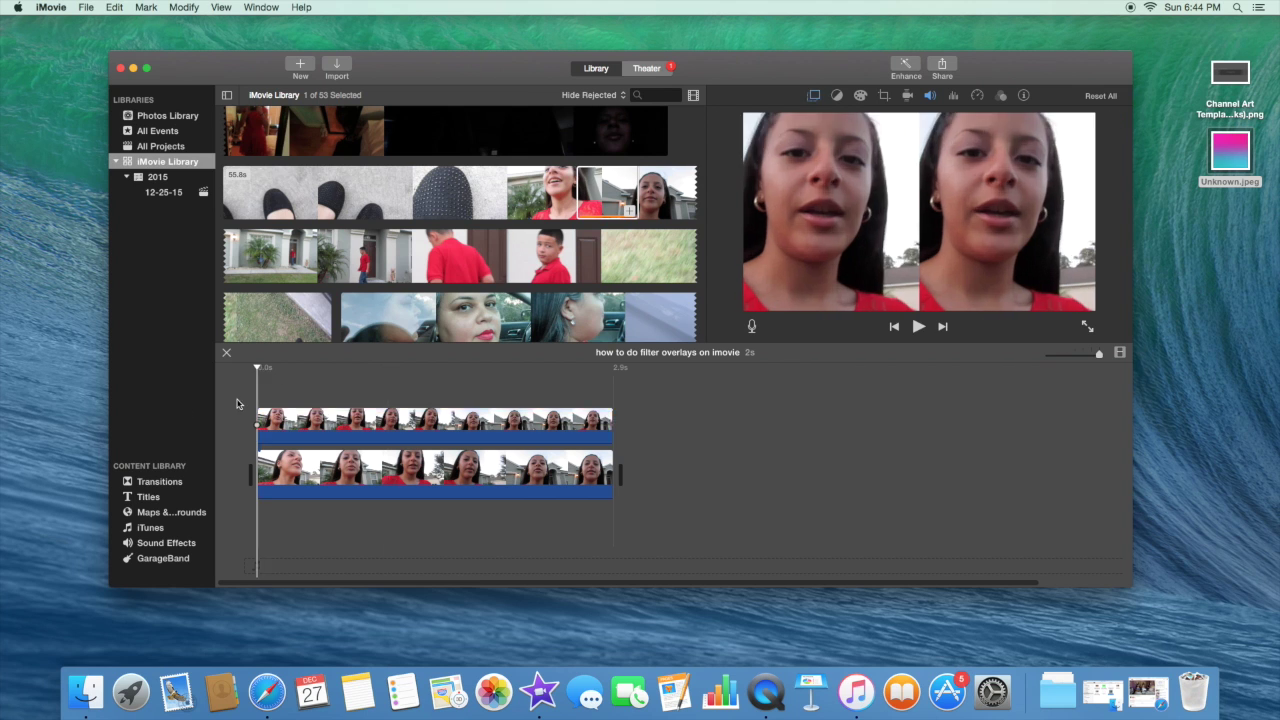
pyautogui.press('space')
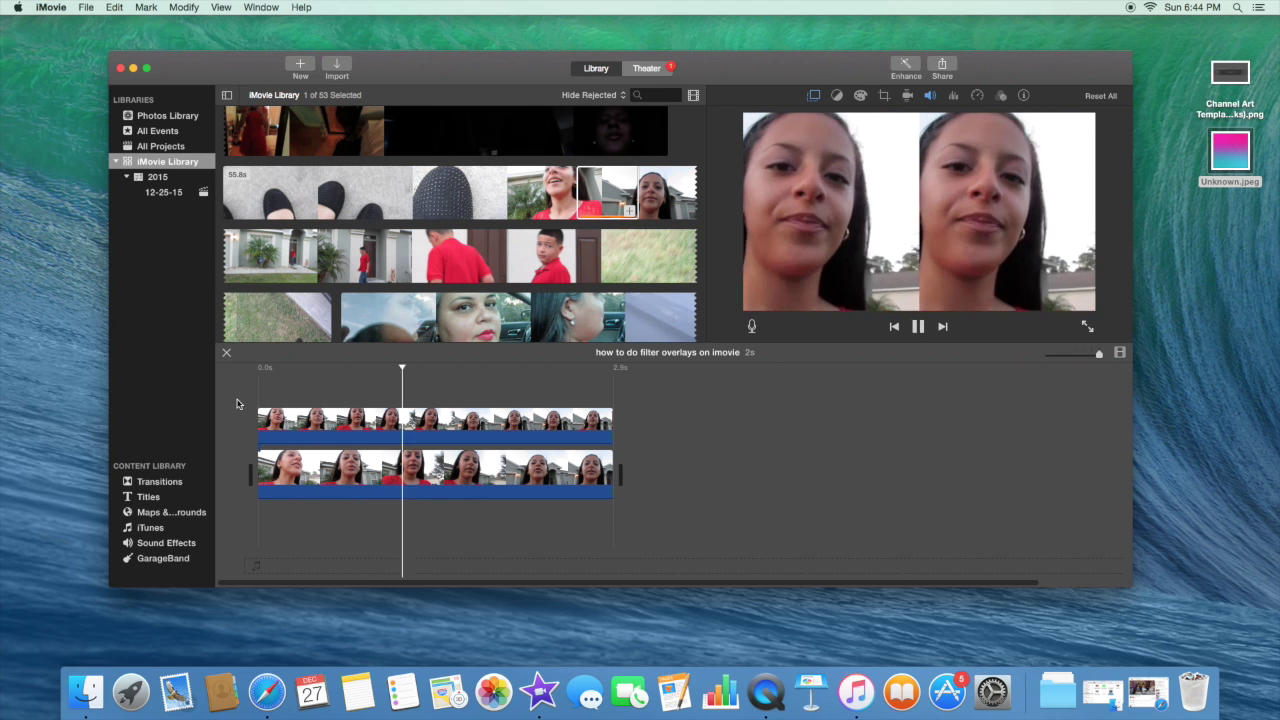
pyautogui.press('space')
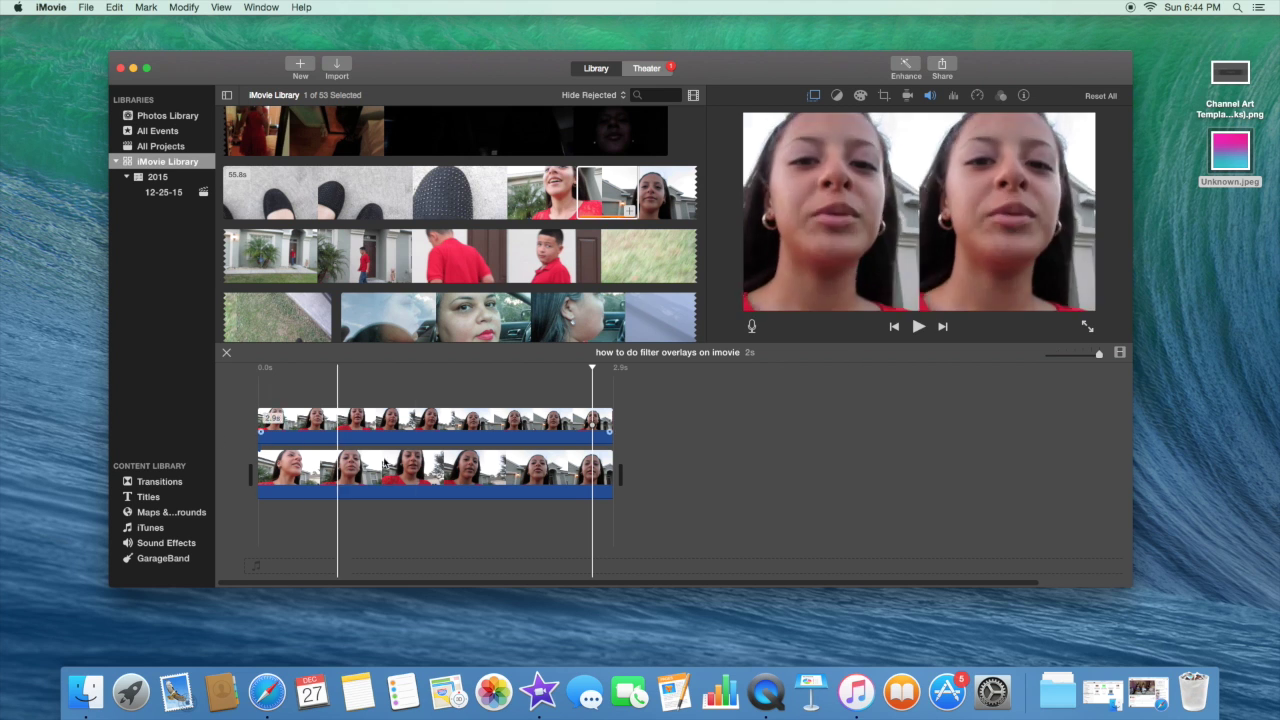
# Apply the Flipped video effect to the top overlay clip
pyautogui.click(478, 462)
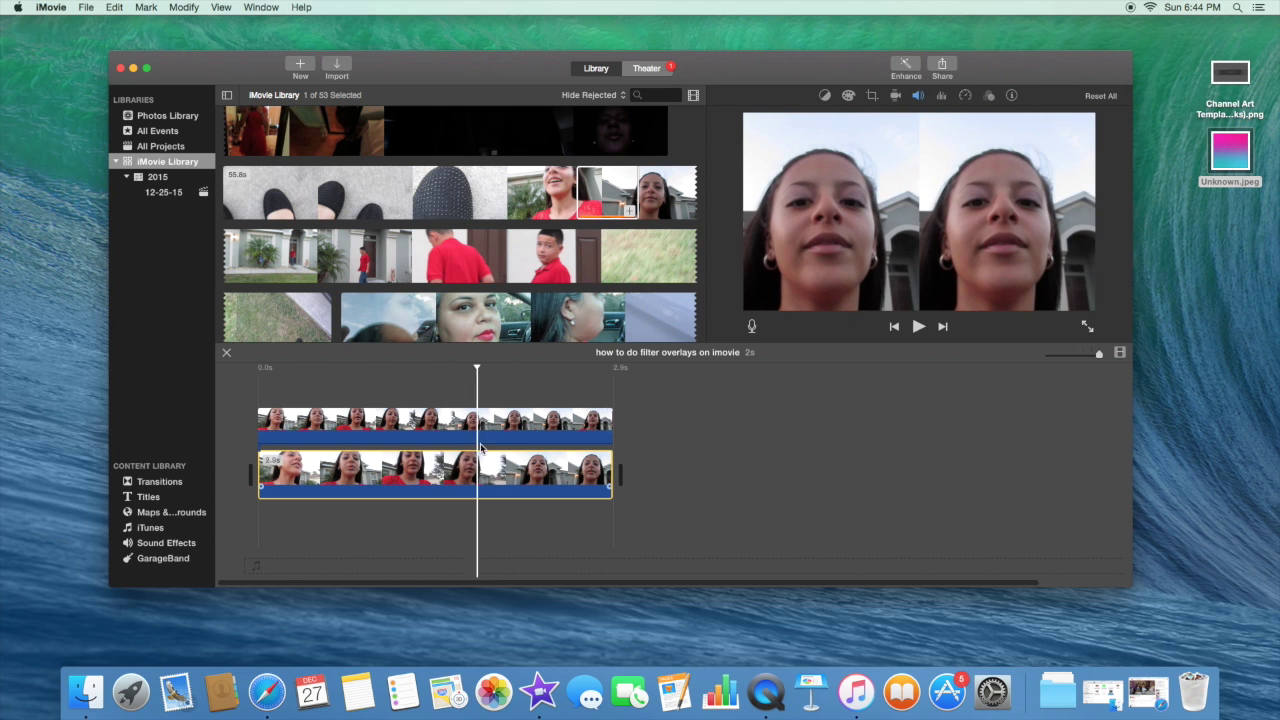
pyautogui.click(488, 425)
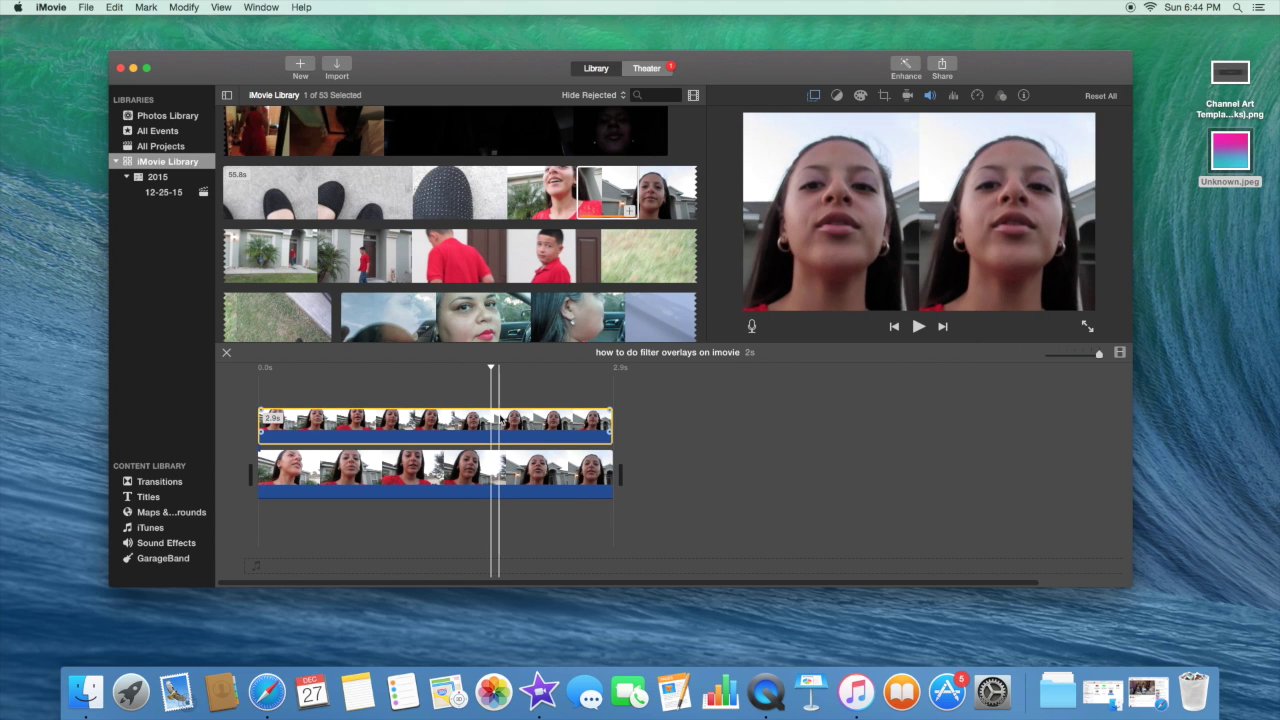
pyautogui.click(499, 420)
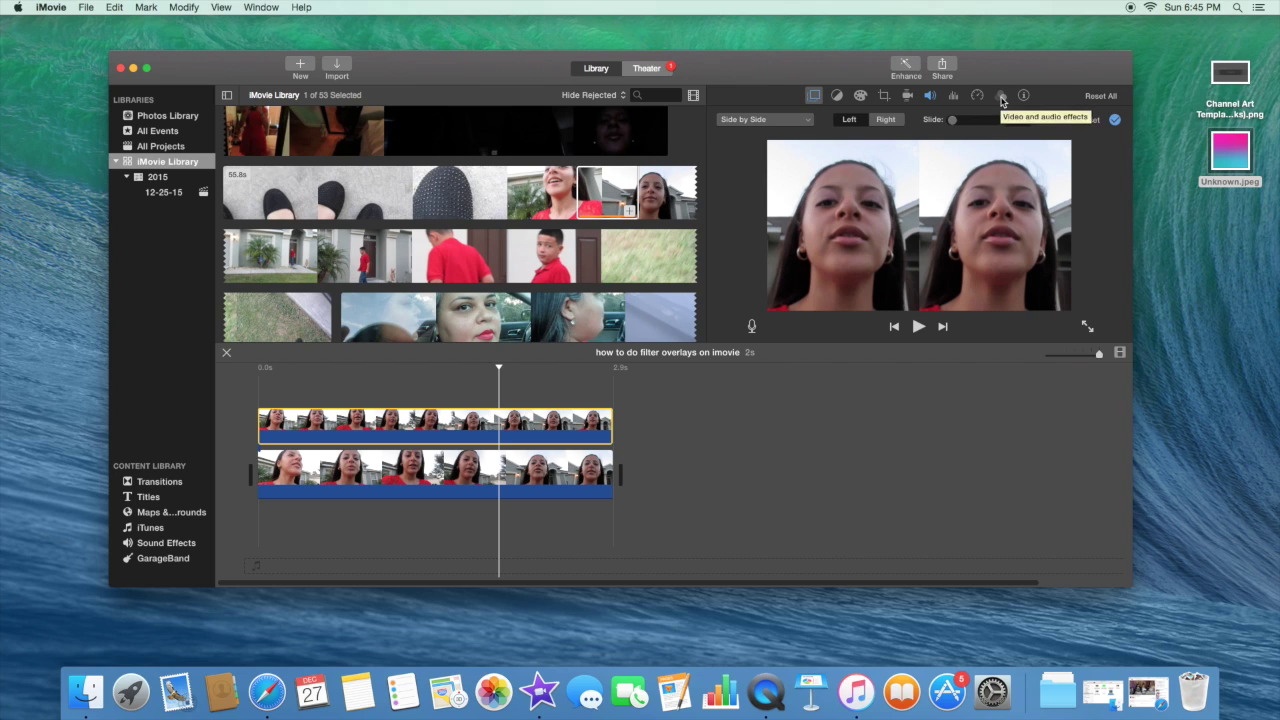
pyautogui.click(1001, 97)
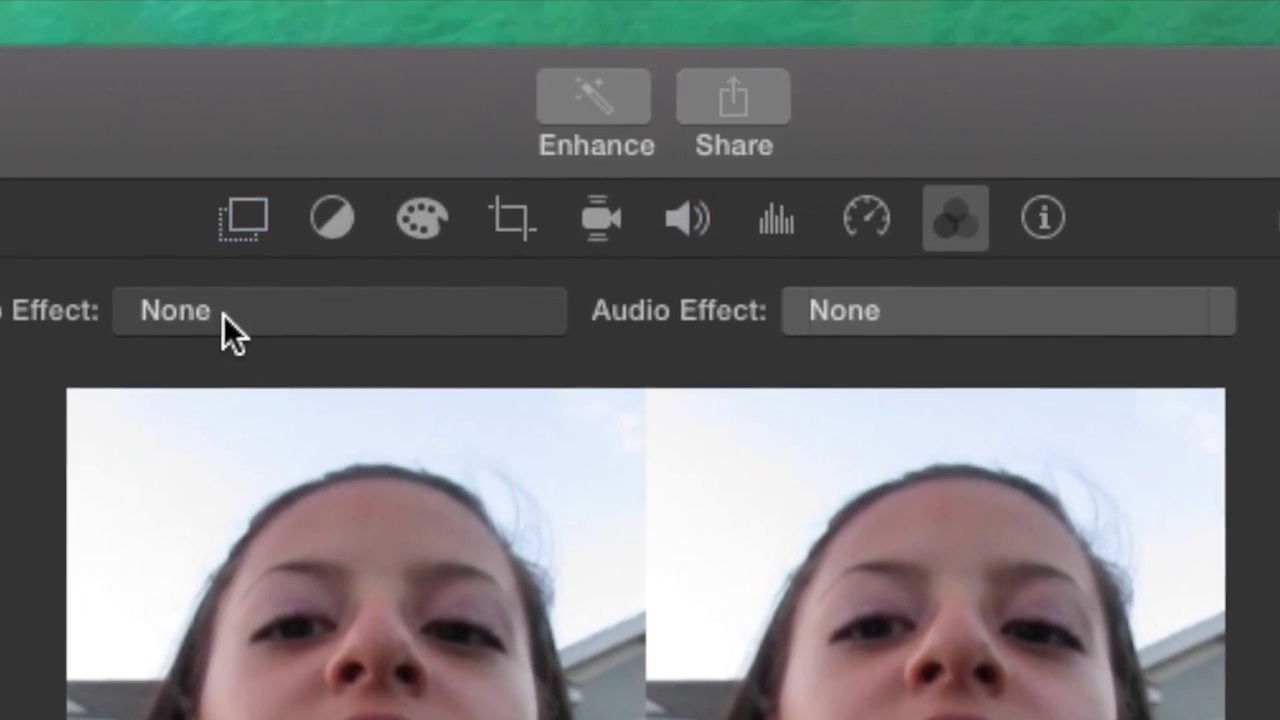
pyautogui.click(224, 318)
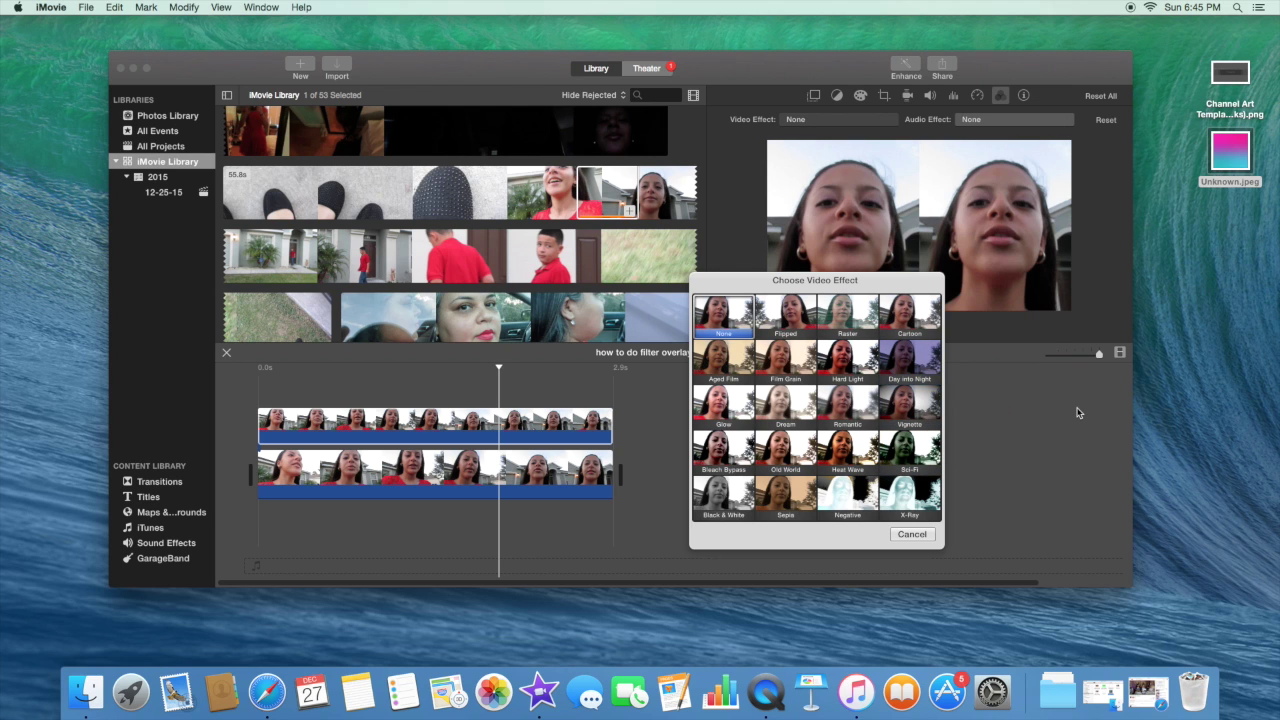
pyautogui.click(779, 318)
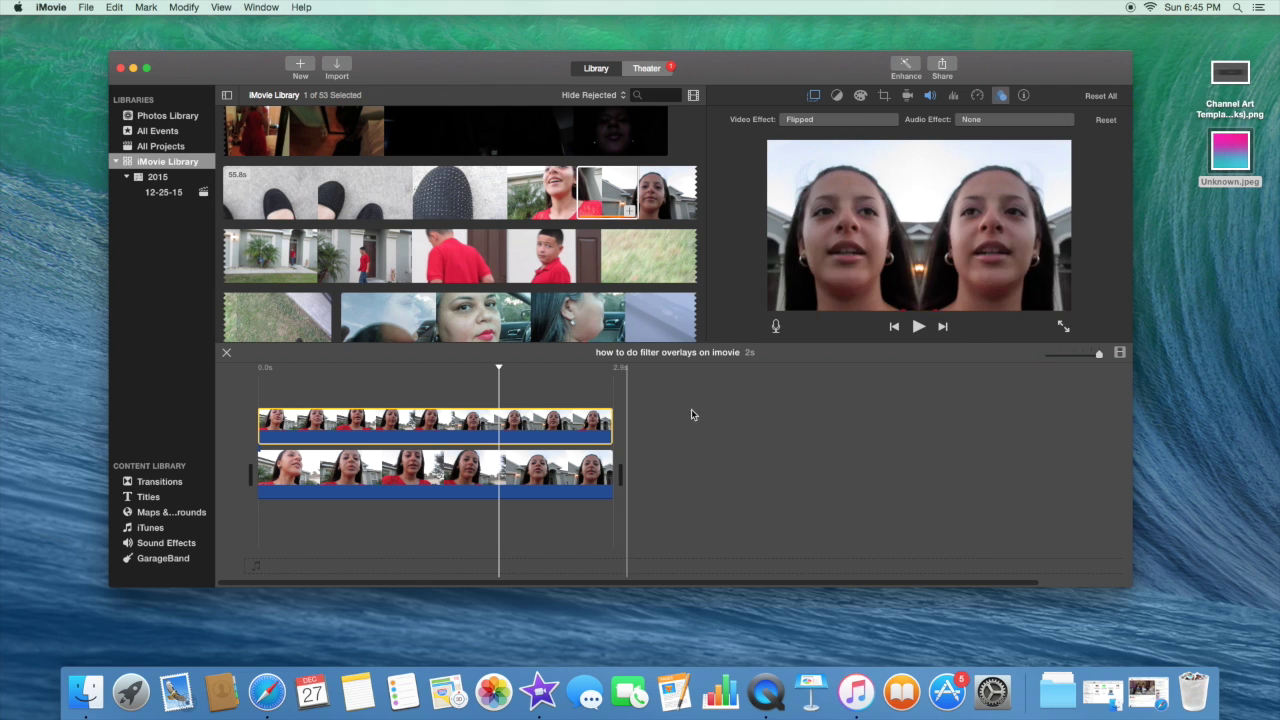
pyautogui.press('\\')
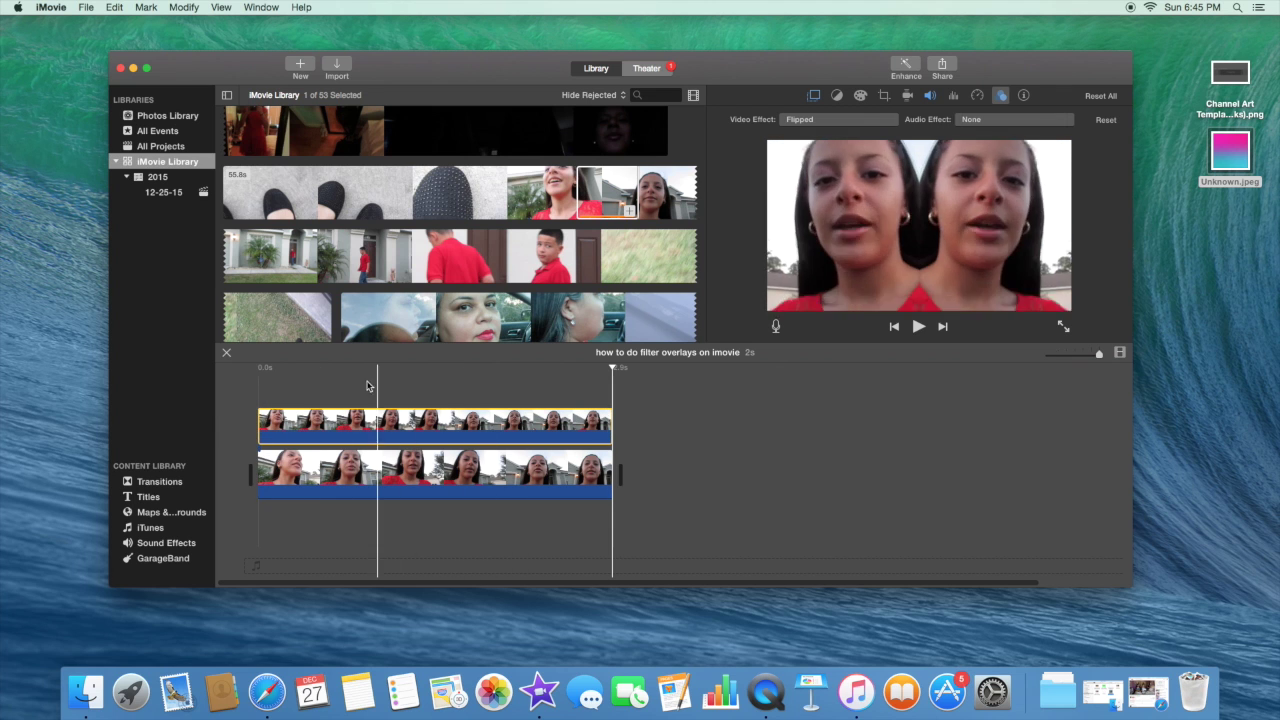
pyautogui.press('\\')
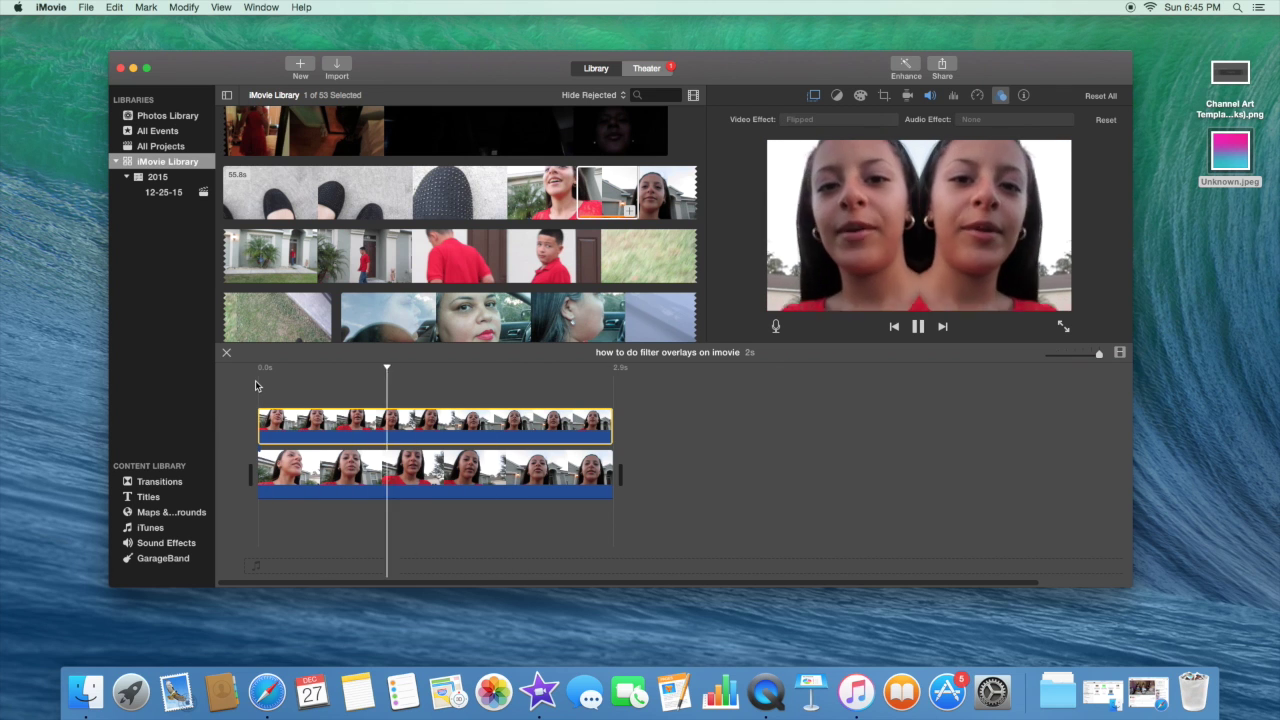
pyautogui.press('space')
pyautogui.click(298, 392)
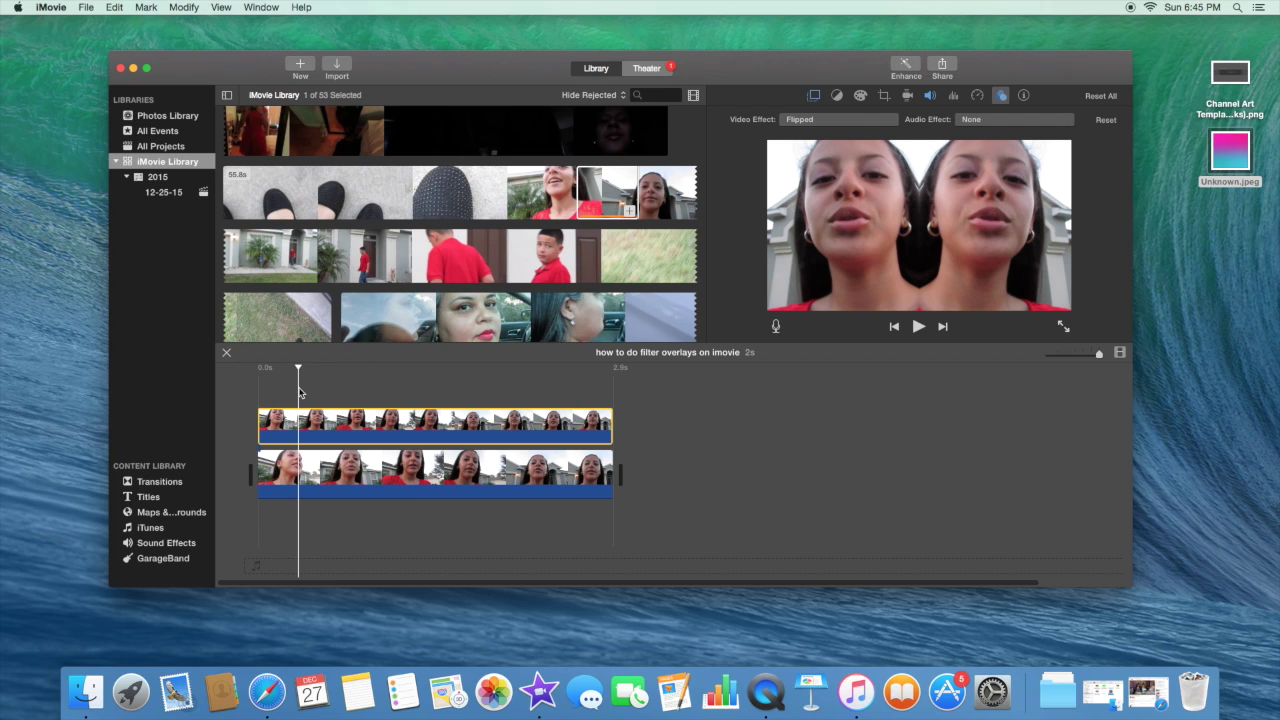